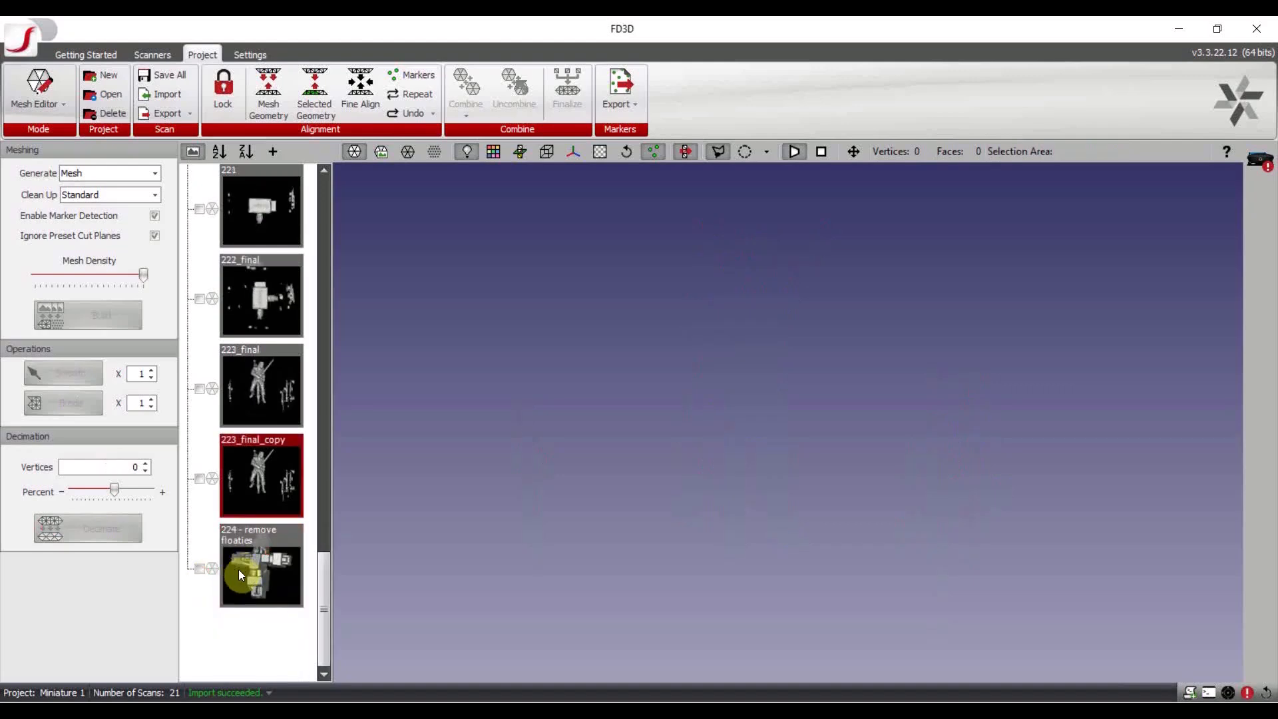
Inspect the 224 - remove floaties scan mesh from several angles and zoom levels
{"action": "left_click_drag", "start_coordinate": [880, 439], "coordinate": [893, 573]}
{"action": "scroll", "coordinate": [792, 491], "scroll_direction": "up", "scroll_amount": 4}
{"action": "left_click_drag", "start_coordinate": [882, 476], "coordinate": [913, 431]}
{"action": "scroll", "coordinate": [725, 422], "scroll_direction": "down", "scroll_amount": 5}
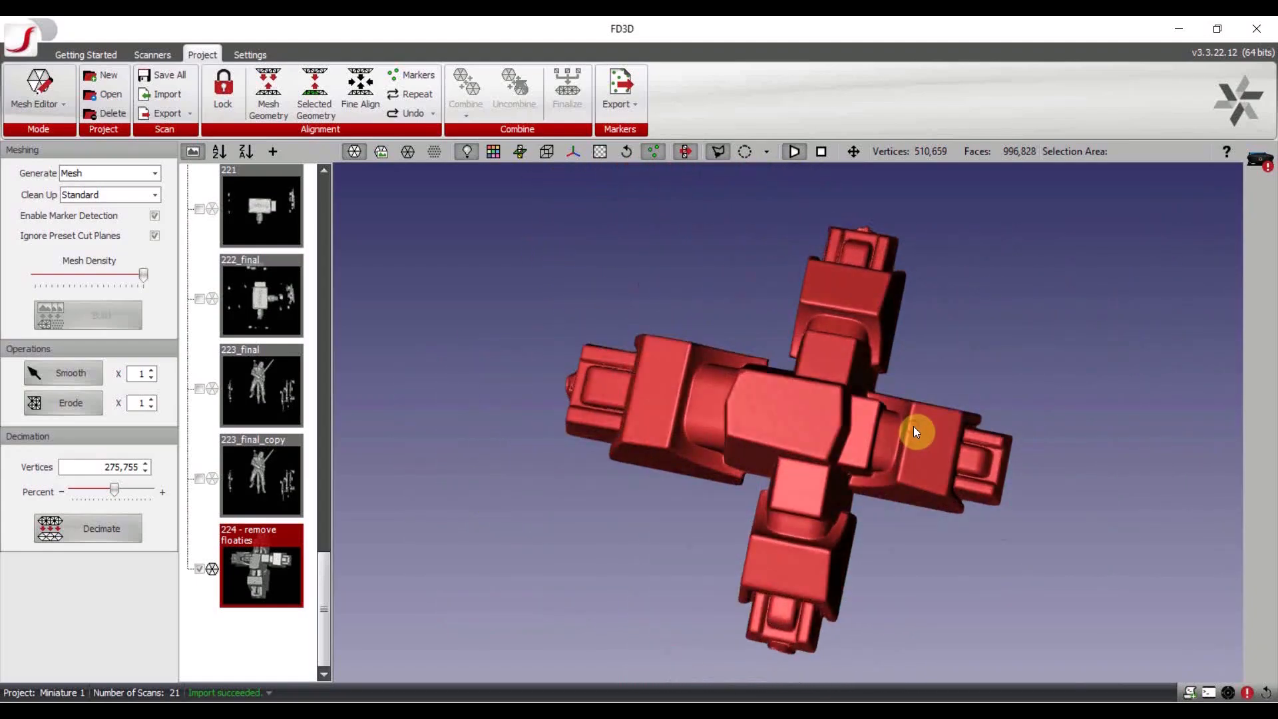
{"action": "left_click", "coordinate": [1179, 29]}
{"action": "middle_click_drag", "start_coordinate": [893, 426], "coordinate": [958, 420]}
{"action": "scroll", "coordinate": [825, 433], "scroll_direction": "down", "scroll_amount": 4}
{"action": "scroll", "coordinate": [824, 434], "scroll_direction": "up", "scroll_amount": 7}
{"action": "key", "text": "ctrl+c"}
{"action": "middle_click_drag", "start_coordinate": [677, 399], "coordinate": [872, 407]}
{"action": "key", "text": "ctrl+a"}
{"action": "middle_click_drag", "start_coordinate": [956, 431], "coordinate": [776, 497]}
{"action": "middle_click_drag", "start_coordinate": [856, 468], "coordinate": [766, 413]}
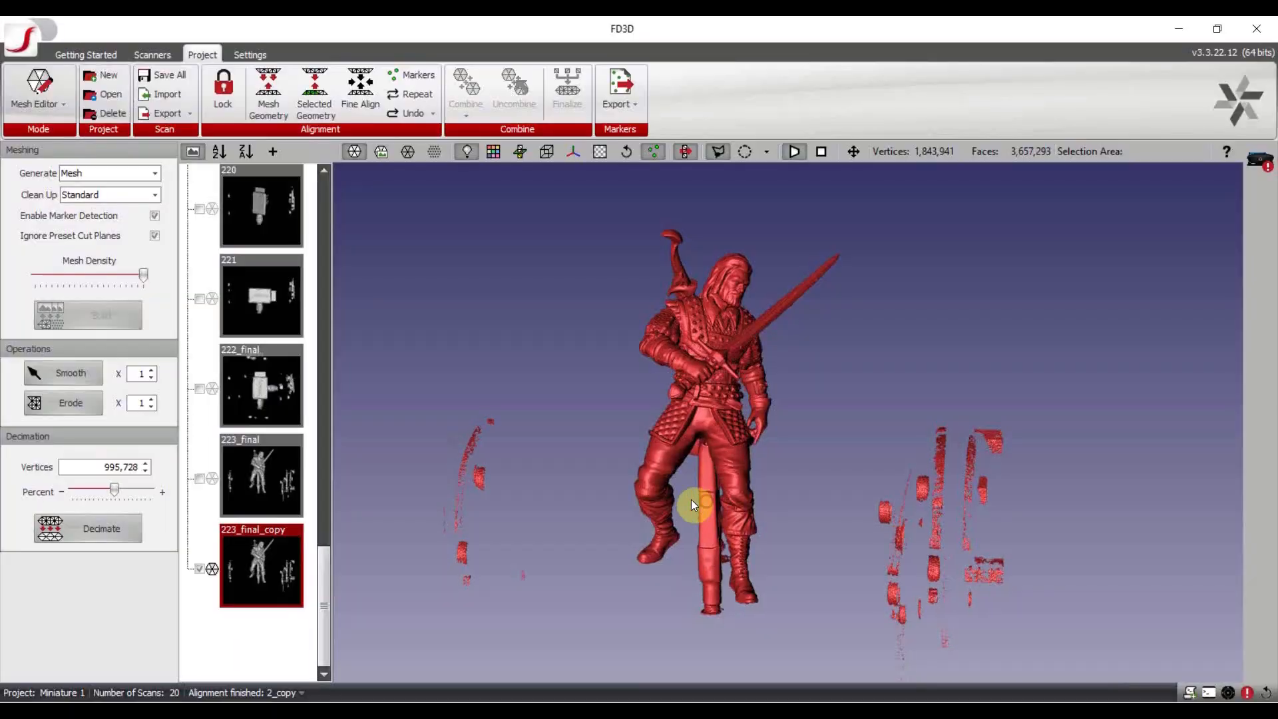
Lasso the floating fragments on both sides of the figure in 223_final_copy and delete them
{"action": "left_click_drag", "start_coordinate": [691, 499], "coordinate": [732, 451]}
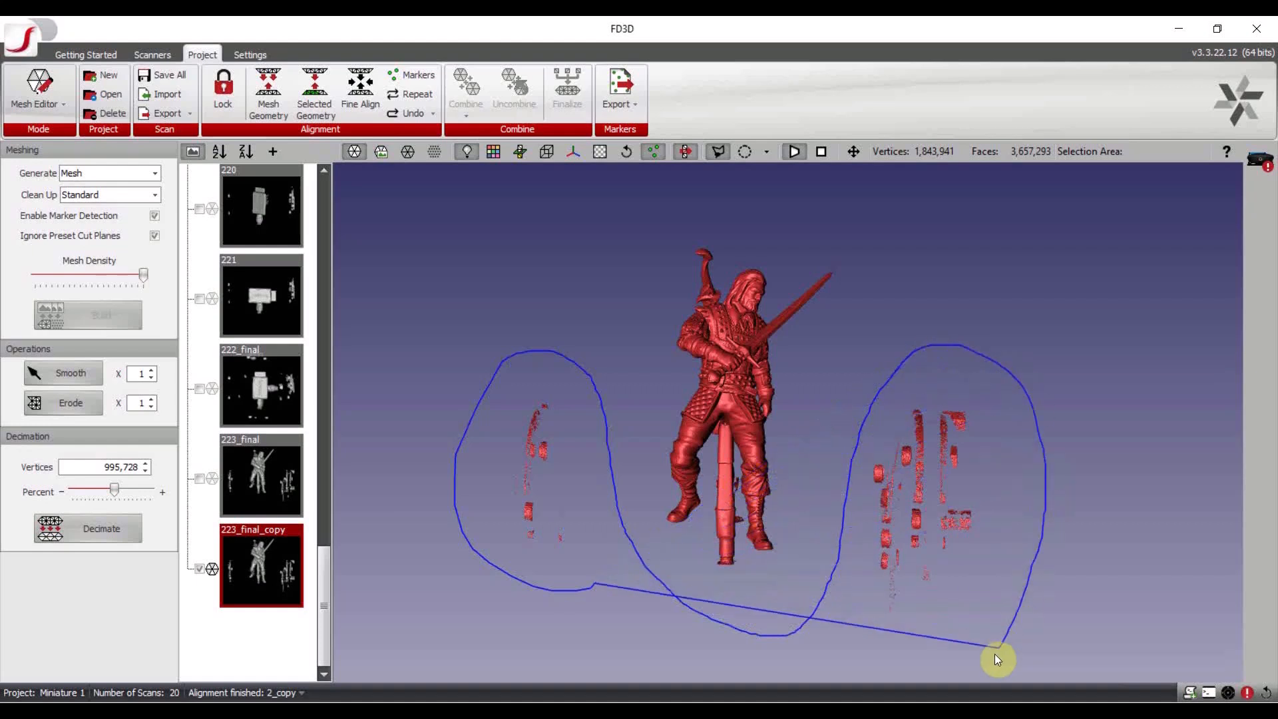
{"action": "left_click_drag", "start_coordinate": [826, 669], "coordinate": [795, 665]}
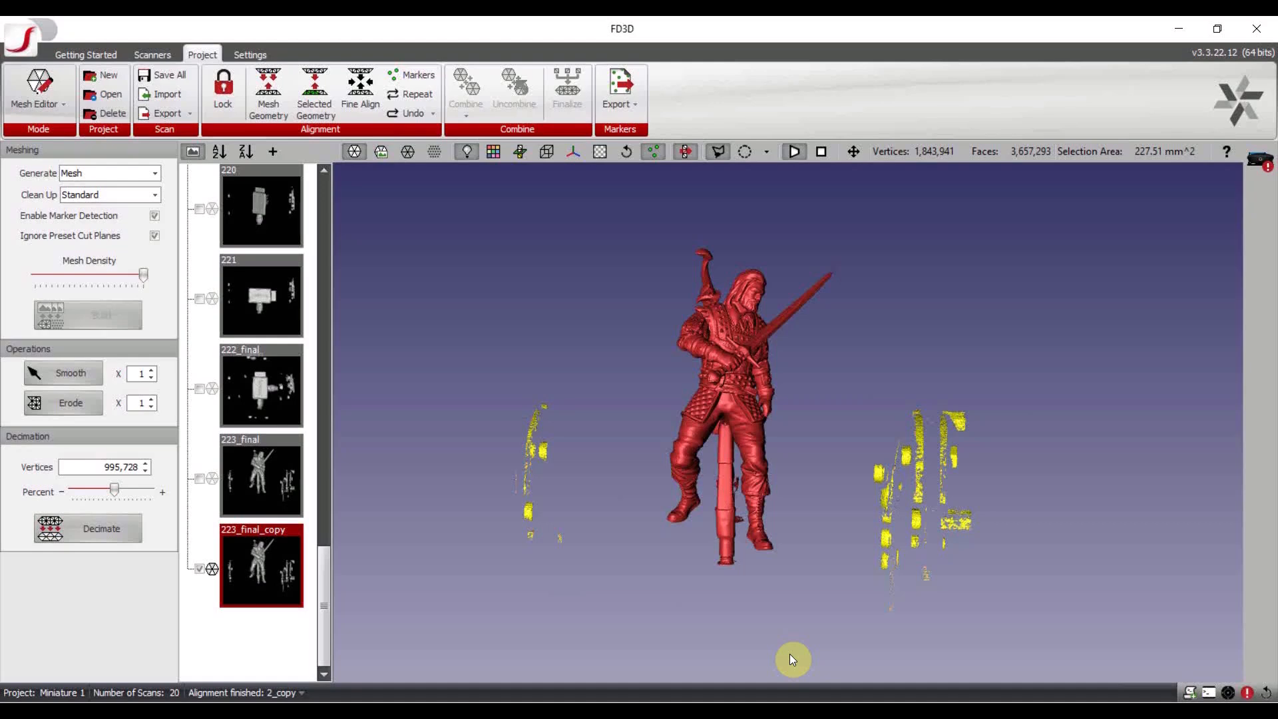
{"action": "key", "text": "Delete"}
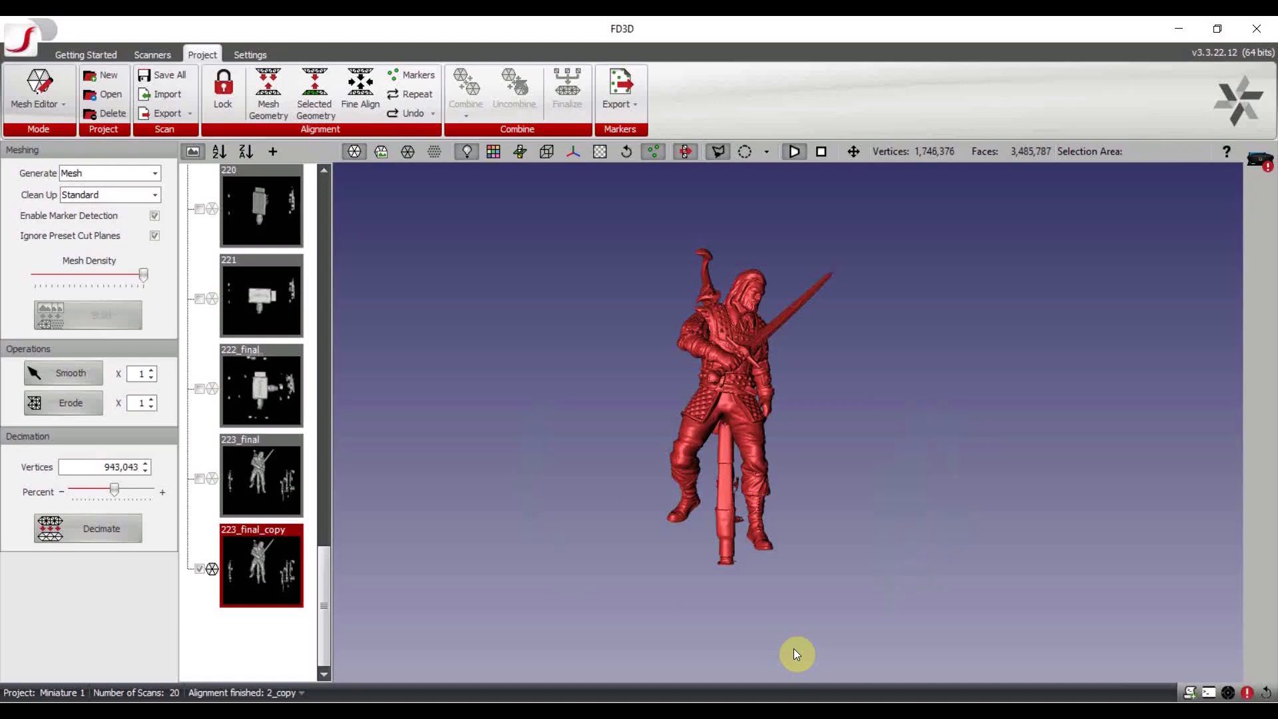
{"action": "left_click_drag", "start_coordinate": [826, 477], "coordinate": [696, 468]}
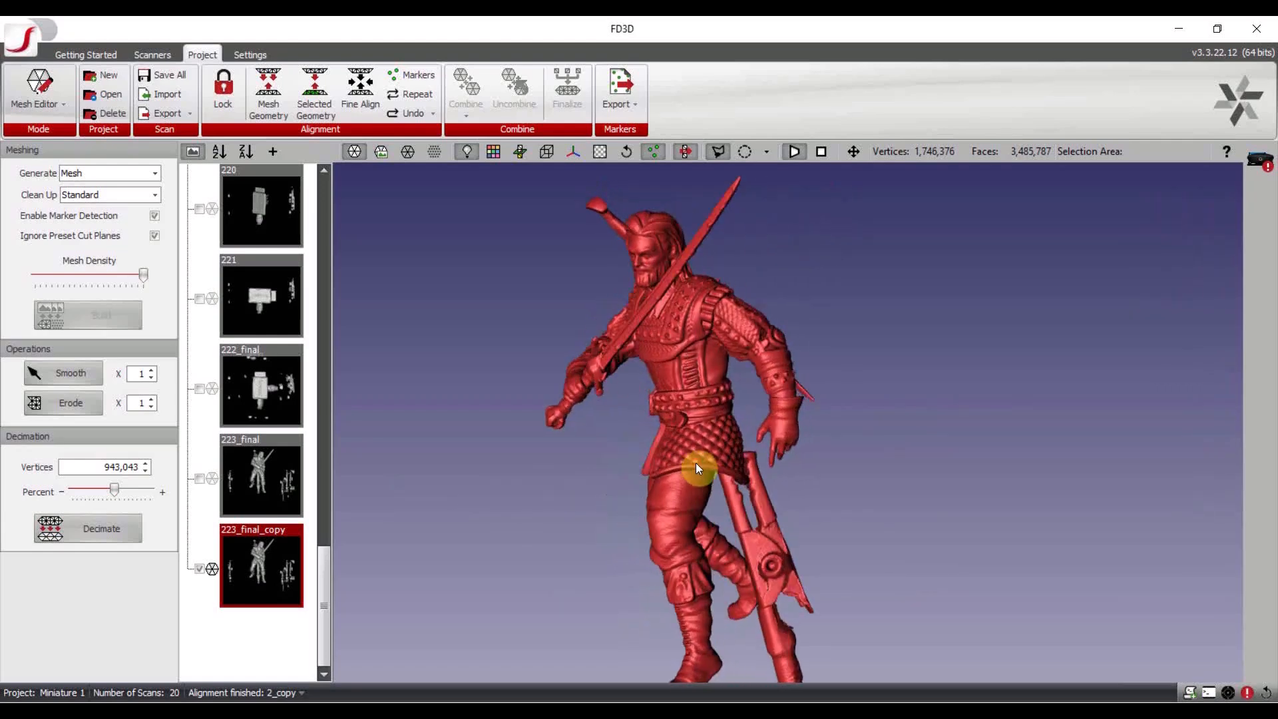
Unload the edited 223_final_copy scan and discard its unsaved changes
{"action": "left_click", "coordinate": [482, 508]}
{"action": "left_click", "coordinate": [199, 568]}
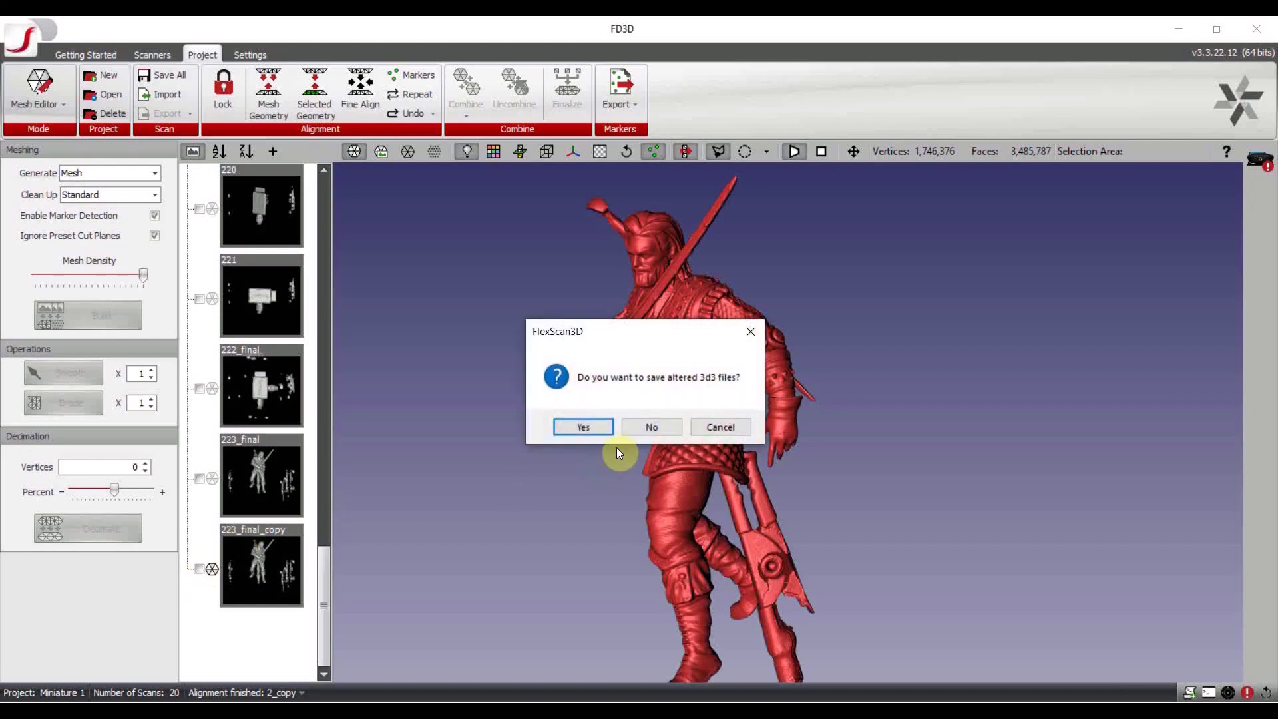
{"action": "left_click", "coordinate": [641, 430]}
Load the original 223_final_copy scan and export it as an STL file to the Test1 scans folder
{"action": "left_click", "coordinate": [244, 552]}
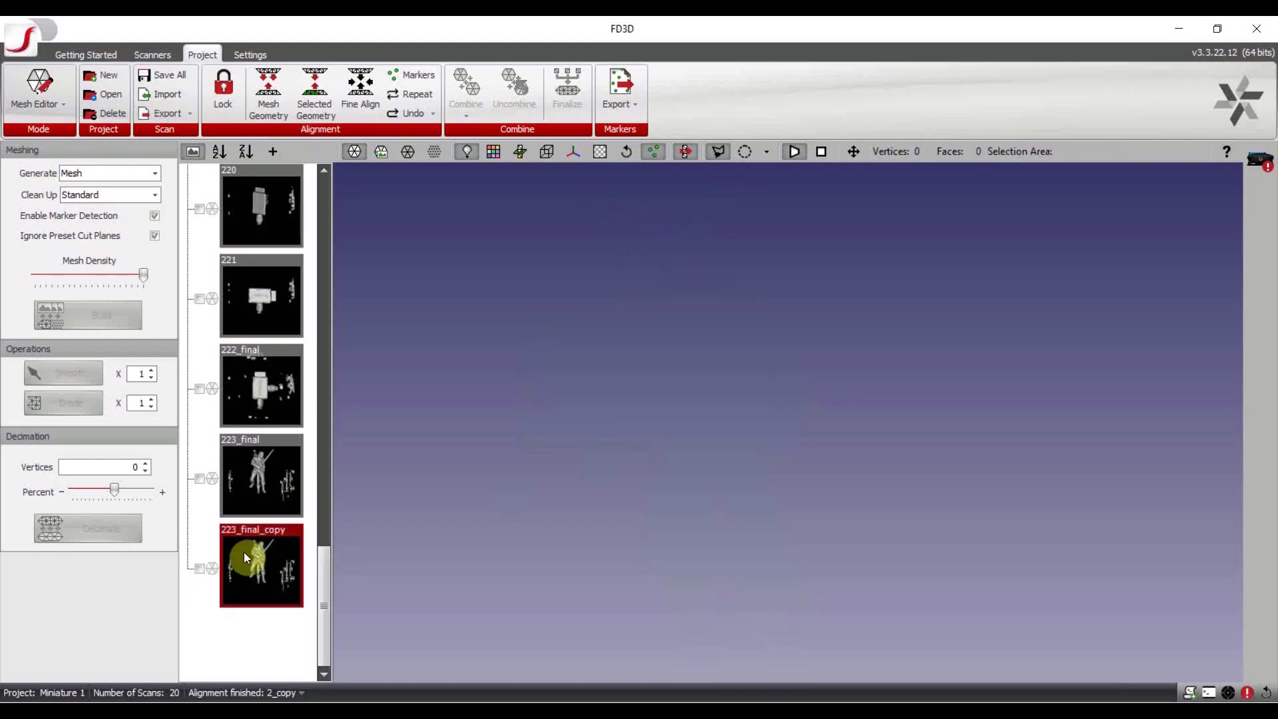
{"action": "left_click", "coordinate": [199, 570]}
{"action": "left_click_drag", "start_coordinate": [802, 428], "coordinate": [704, 407]}
{"action": "left_click", "coordinate": [170, 115]}
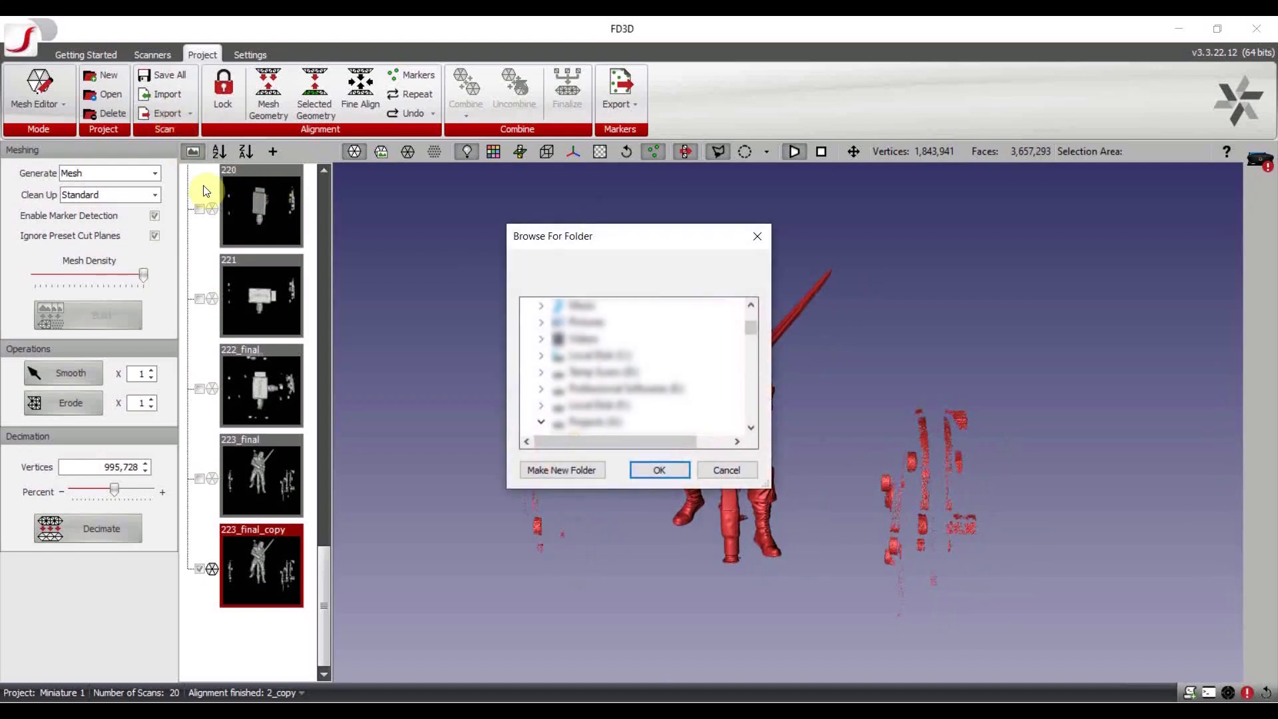
{"action": "left_click", "coordinate": [654, 470]}
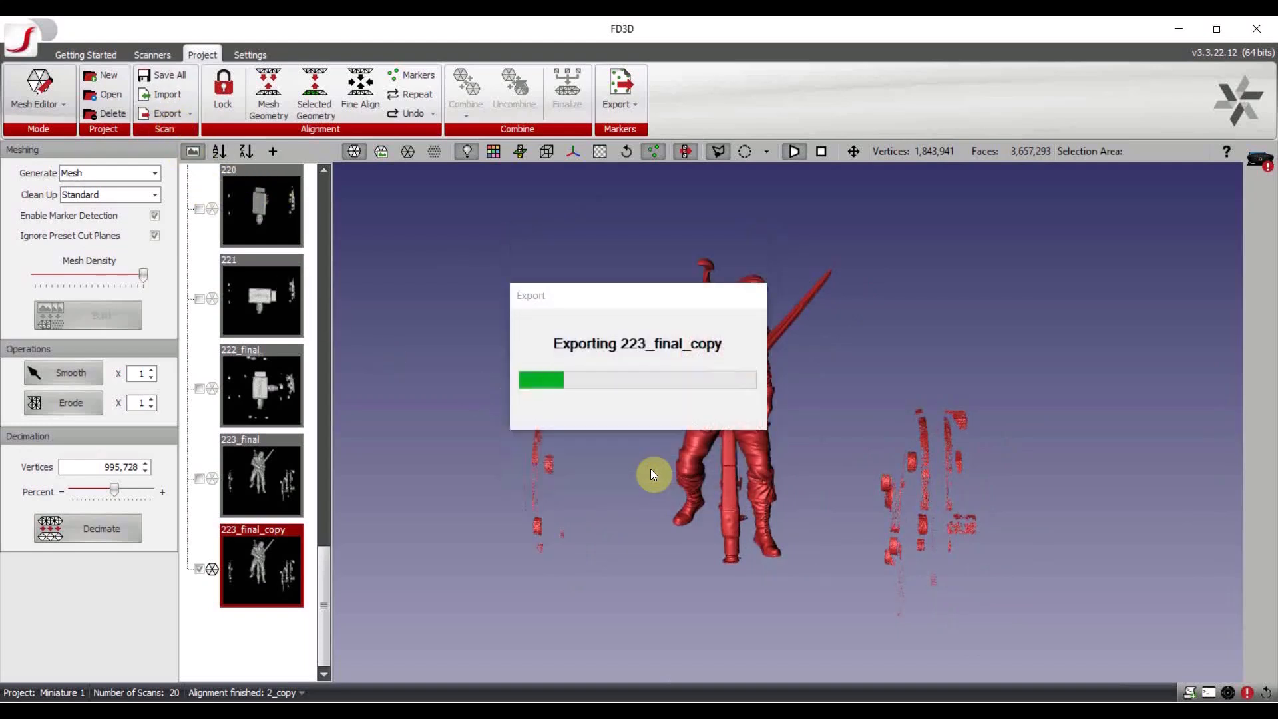
{"action": "left_click", "coordinate": [667, 433]}
{"action": "left_click_drag", "start_coordinate": [717, 401], "coordinate": [620, 471]}
{"action": "left_click", "coordinate": [623, 468]}
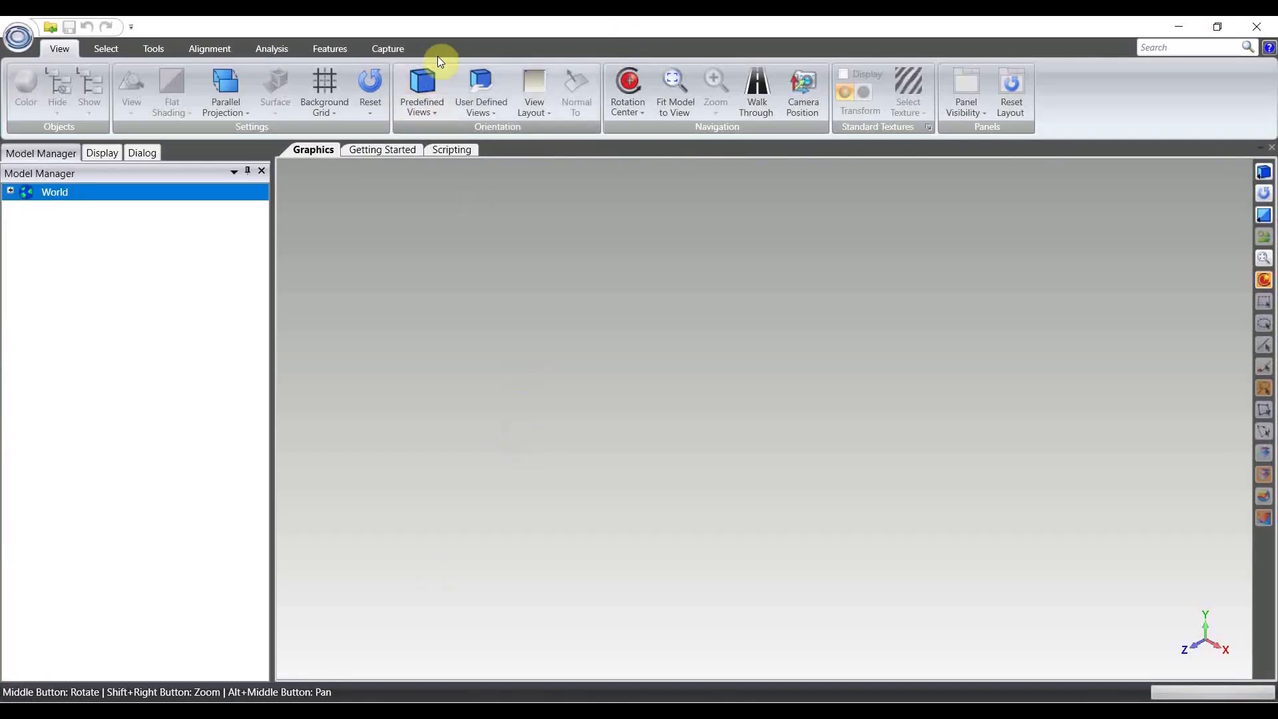
In Geomagic Studio, import 223_final_copy.stl from the Test1 folder and decline the Mesh Doctor repair
{"action": "left_click", "coordinate": [18, 36]}
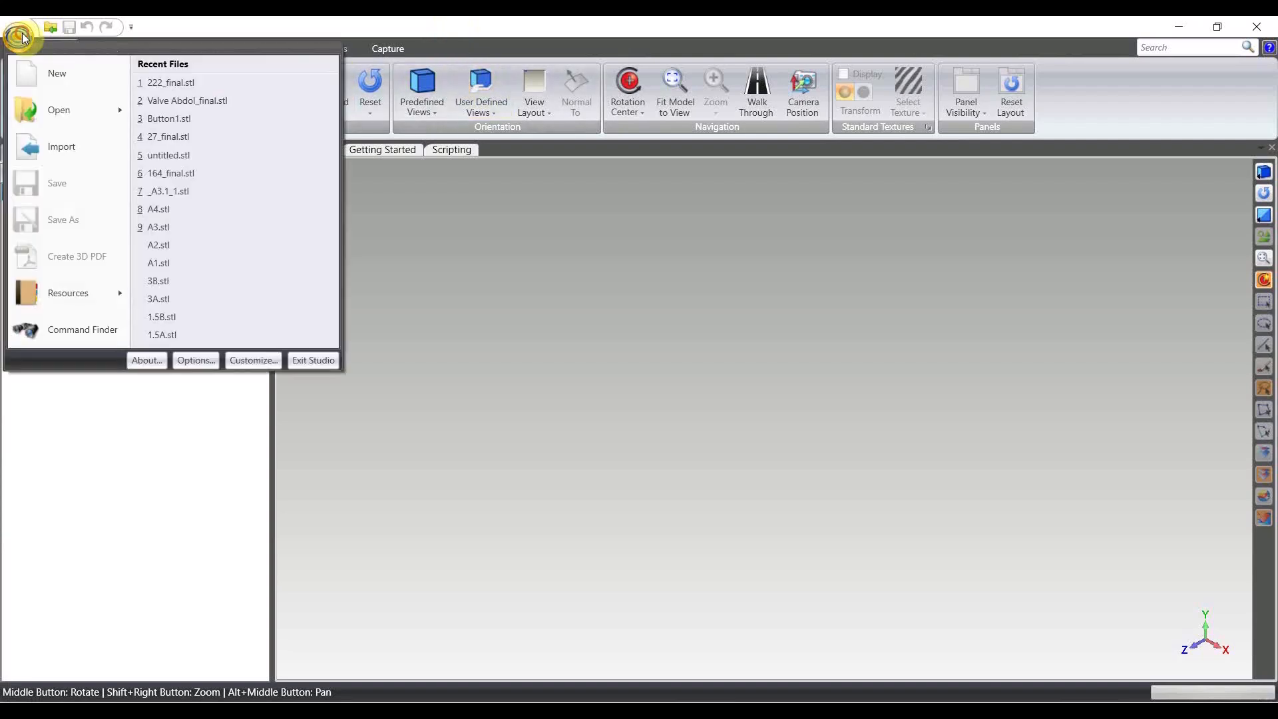
{"action": "left_click", "coordinate": [41, 155]}
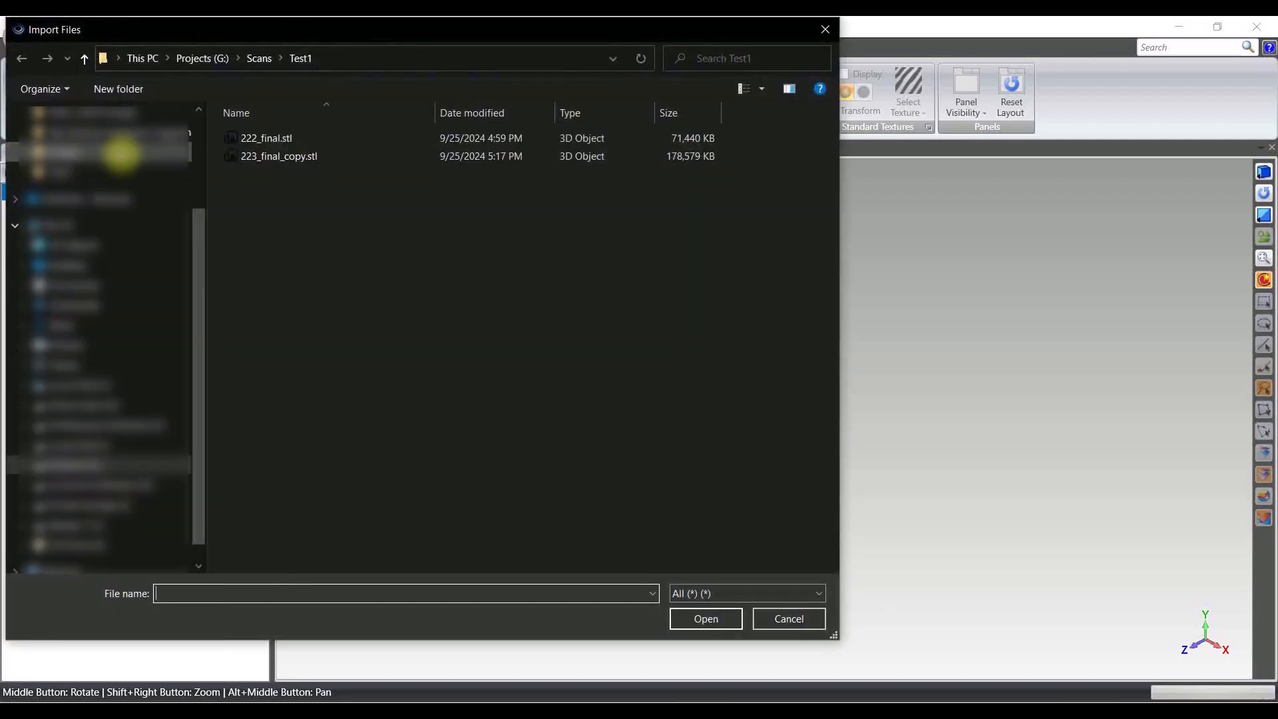
{"action": "left_click", "coordinate": [268, 160]}
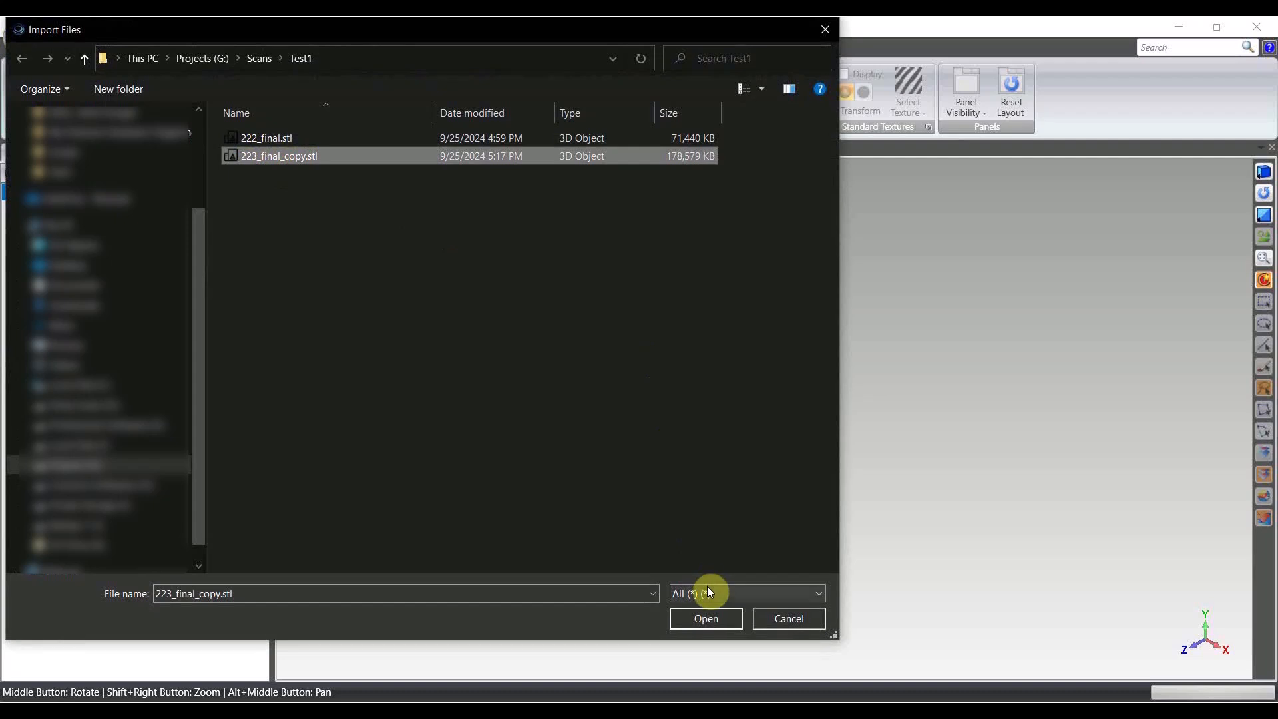
{"action": "left_click", "coordinate": [708, 617]}
{"action": "left_click", "coordinate": [673, 405]}
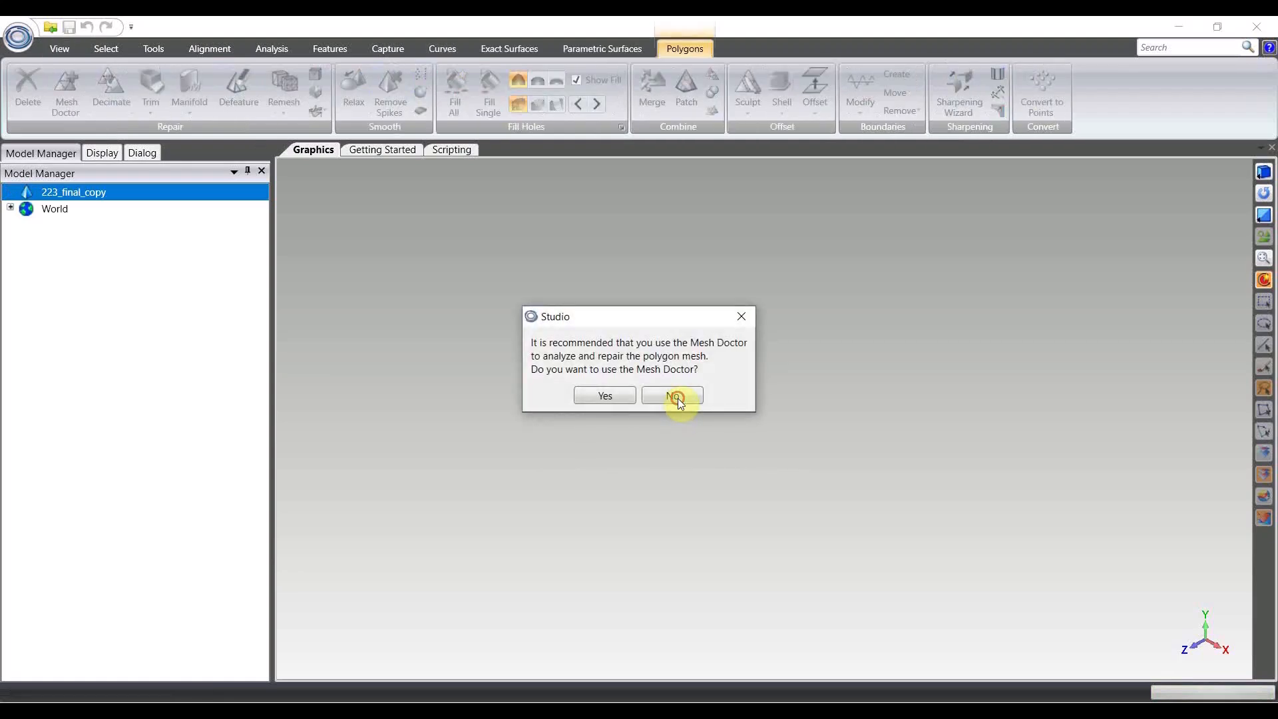
{"action": "left_click", "coordinate": [672, 398]}
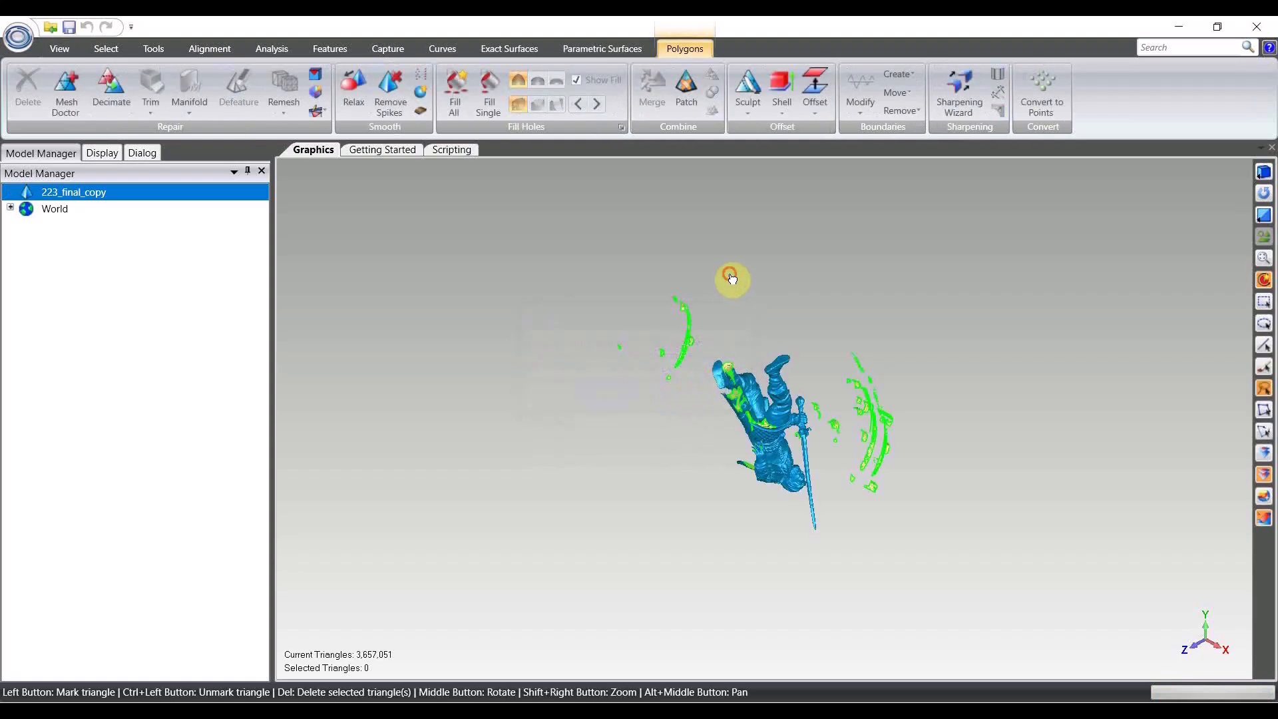
Set the crease angle to 180.0 in the Selection display options and apply the options
{"action": "middle_click_drag", "start_coordinate": [731, 300], "coordinate": [678, 361]}
{"action": "scroll", "coordinate": [872, 371], "scroll_direction": "up", "scroll_amount": 2}
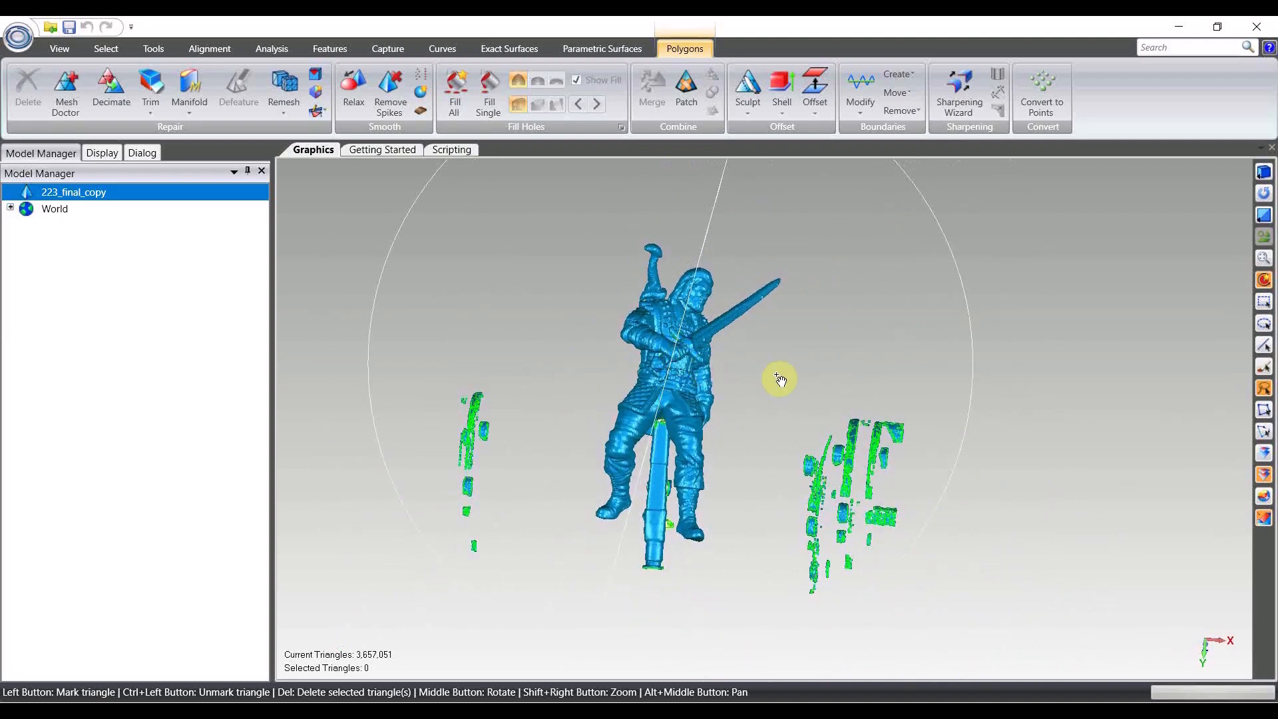
{"action": "middle_click_drag", "start_coordinate": [779, 379], "coordinate": [826, 372]}
{"action": "left_click", "coordinate": [12, 39]}
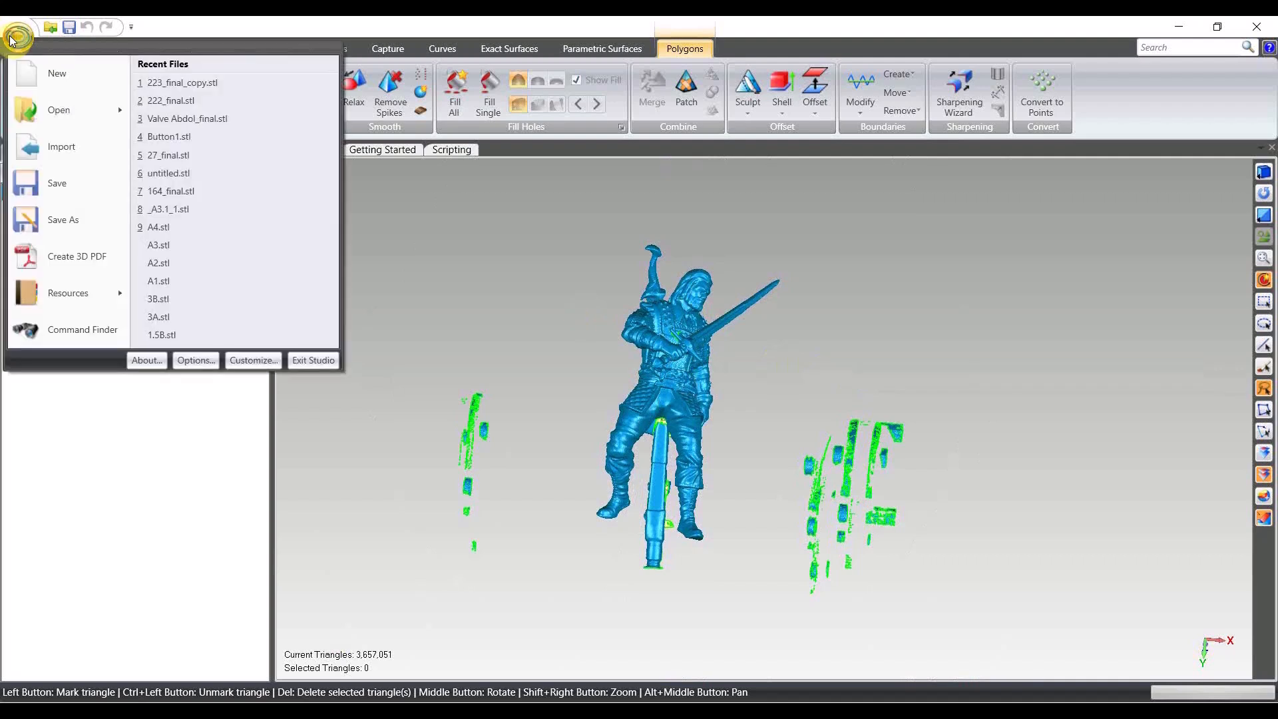
{"action": "left_click", "coordinate": [193, 361]}
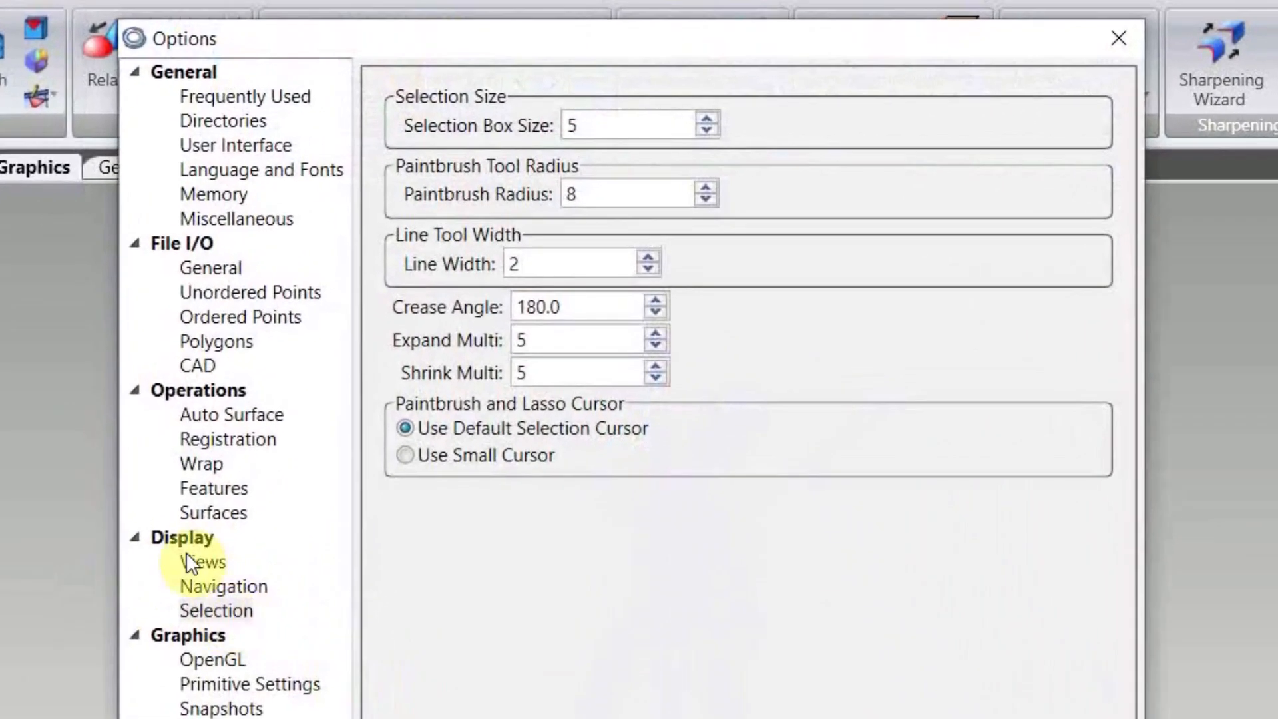
{"action": "left_click", "coordinate": [225, 613]}
{"action": "left_click", "coordinate": [599, 581]}
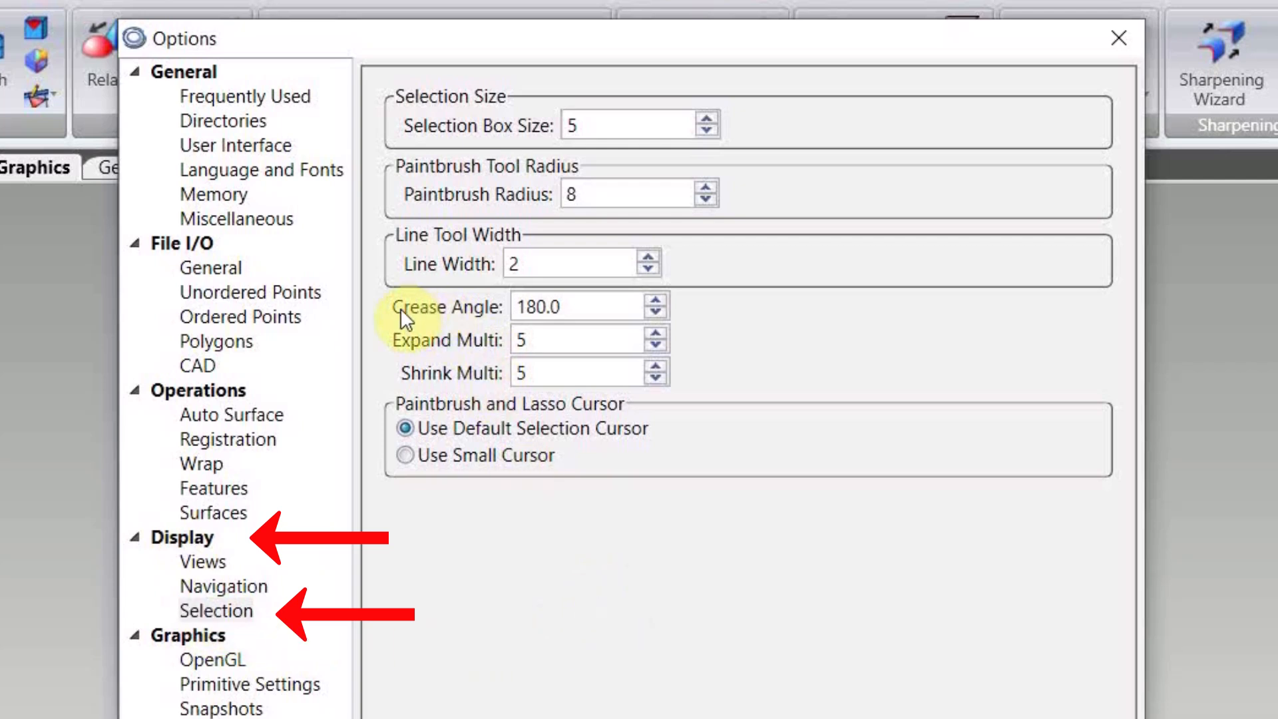
{"action": "double_click", "coordinate": [611, 307]}
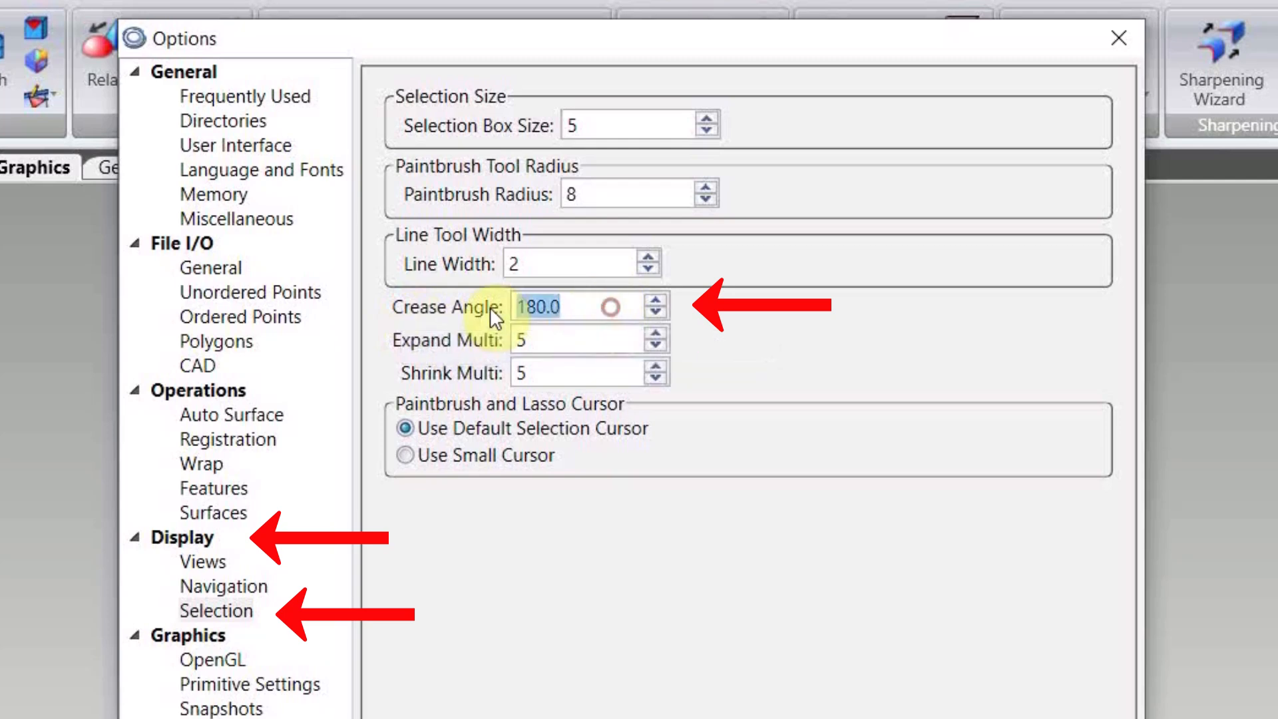
{"action": "type", "text": "180.0"}
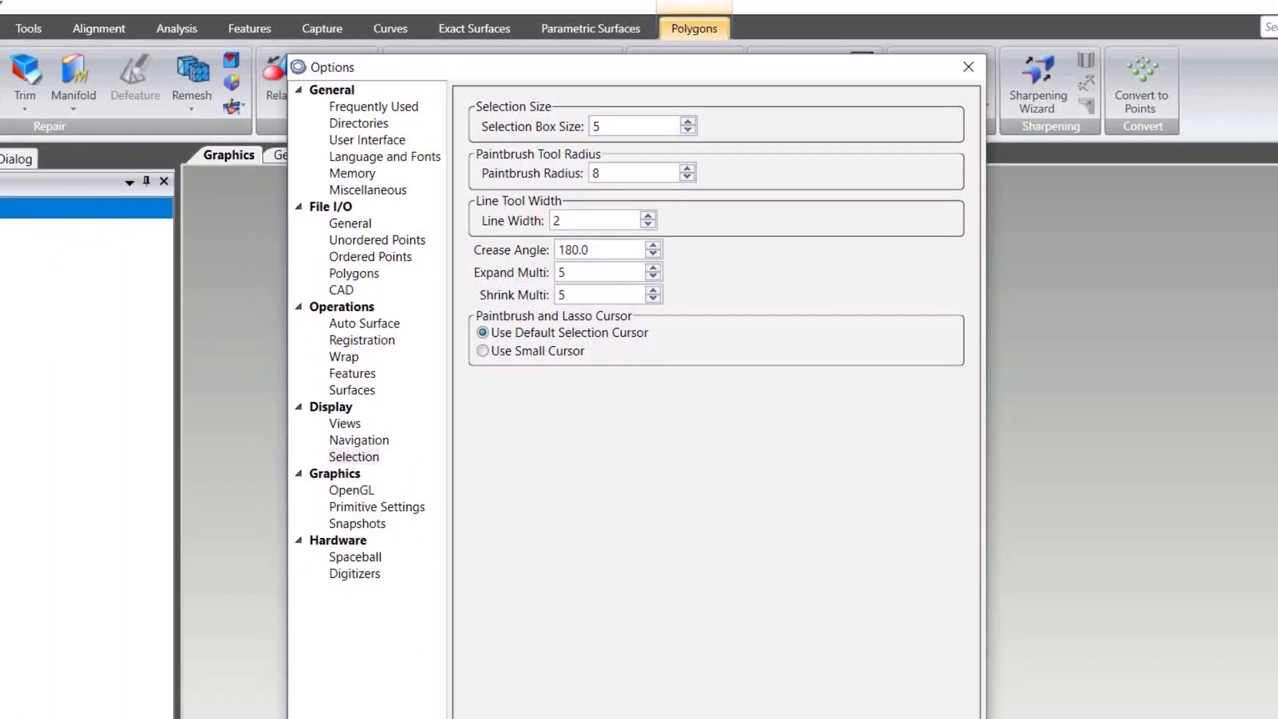
{"action": "left_click", "coordinate": [692, 629]}
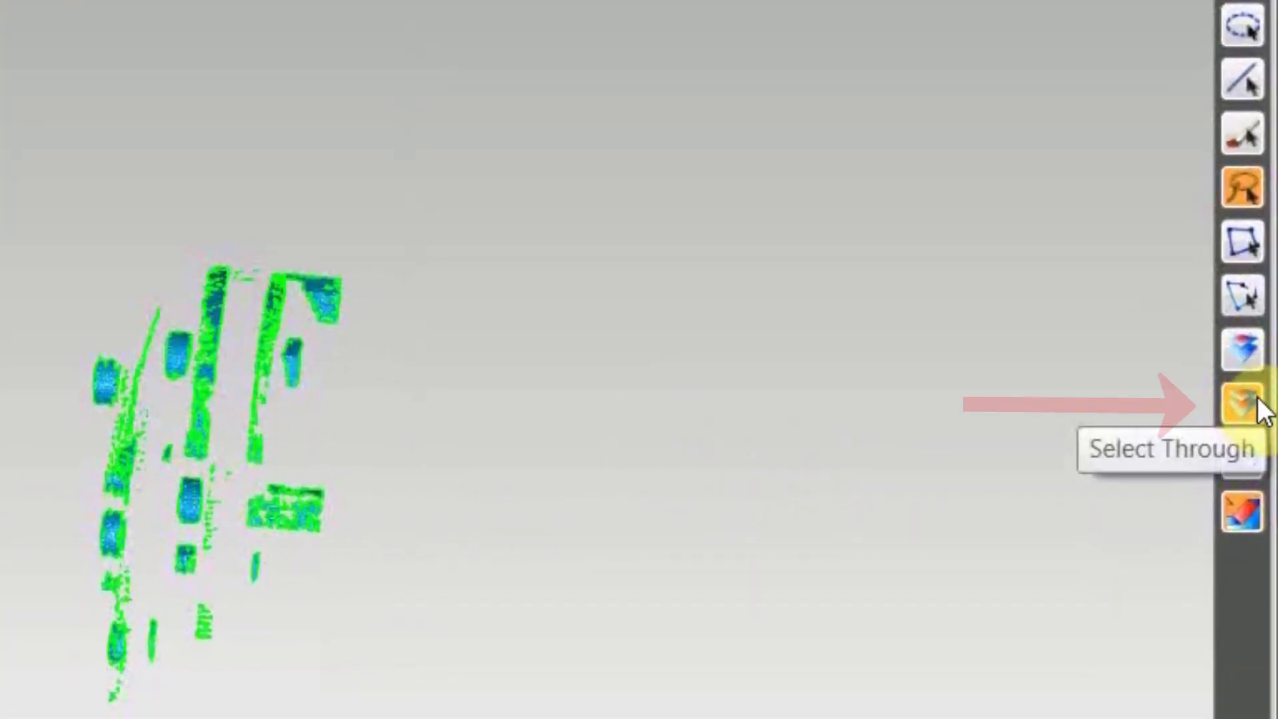
Enable Select Through and mark all connected triangles of the sword-bearing figure
{"action": "left_click", "coordinate": [1242, 405]}
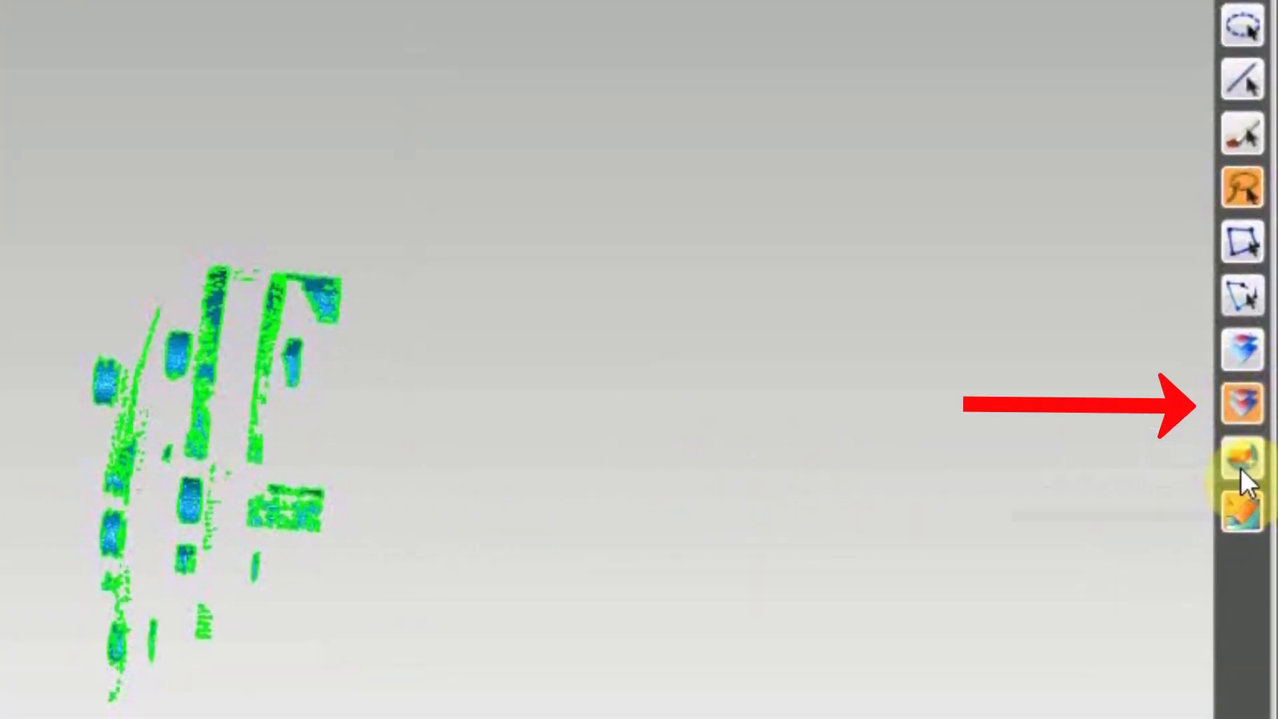
{"action": "left_click", "coordinate": [1243, 513]}
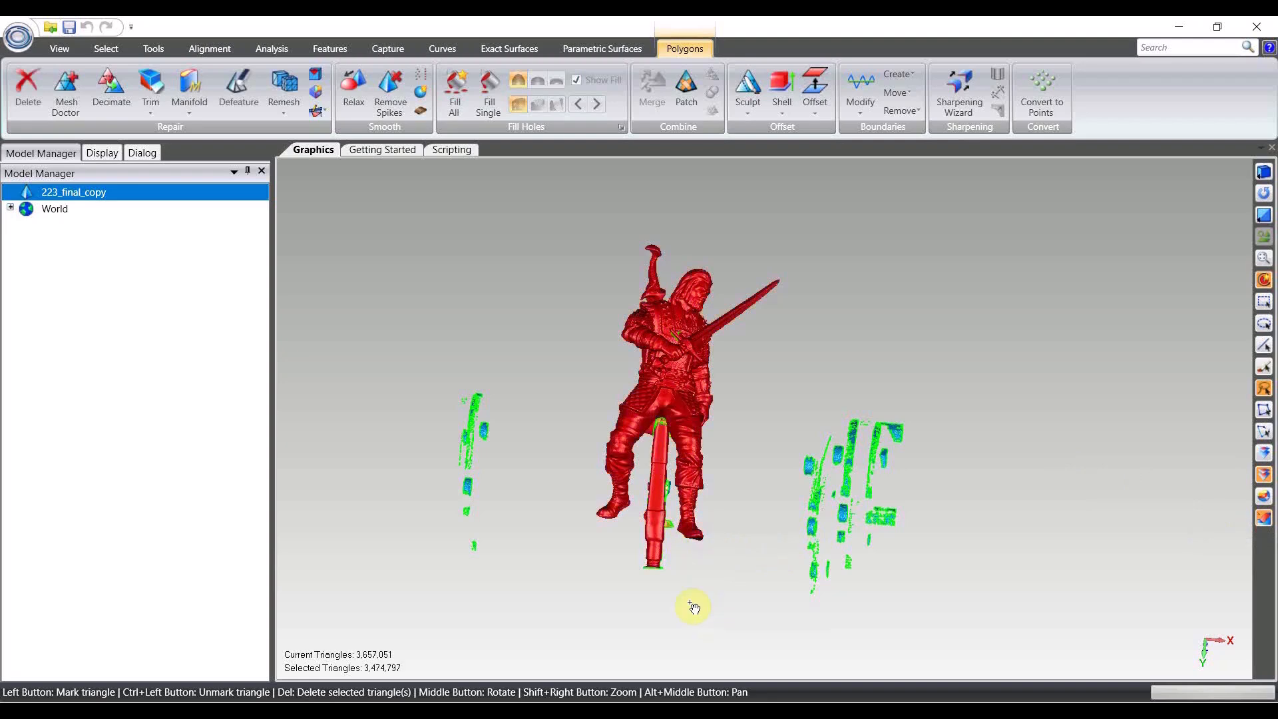
{"action": "middle_click_drag", "start_coordinate": [554, 416], "coordinate": [705, 484]}
Reverse the triangle selection so only the floating fragments are marked, and delete them
{"action": "right_click", "coordinate": [753, 391]}
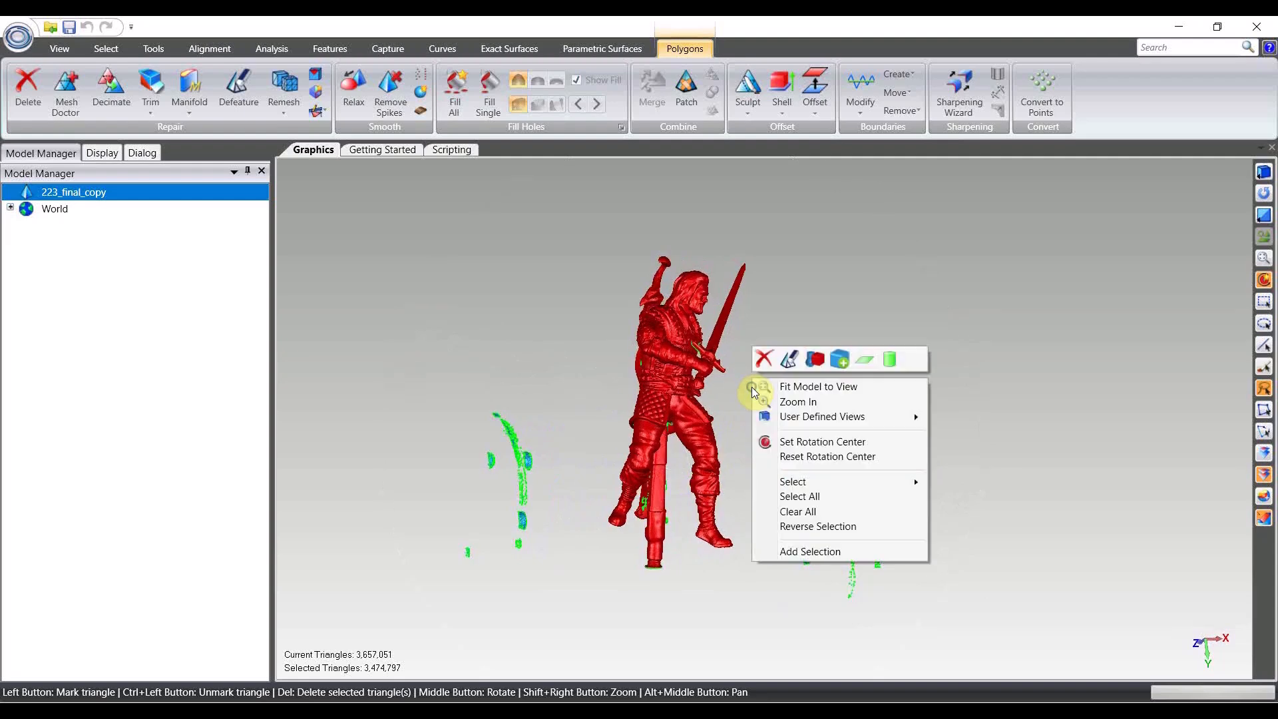
{"action": "left_click", "coordinate": [807, 526]}
{"action": "middle_click_drag", "start_coordinate": [736, 448], "coordinate": [796, 451]}
{"action": "key", "text": "Delete"}
{"action": "middle_click_drag", "start_coordinate": [796, 451], "coordinate": [494, 368]}
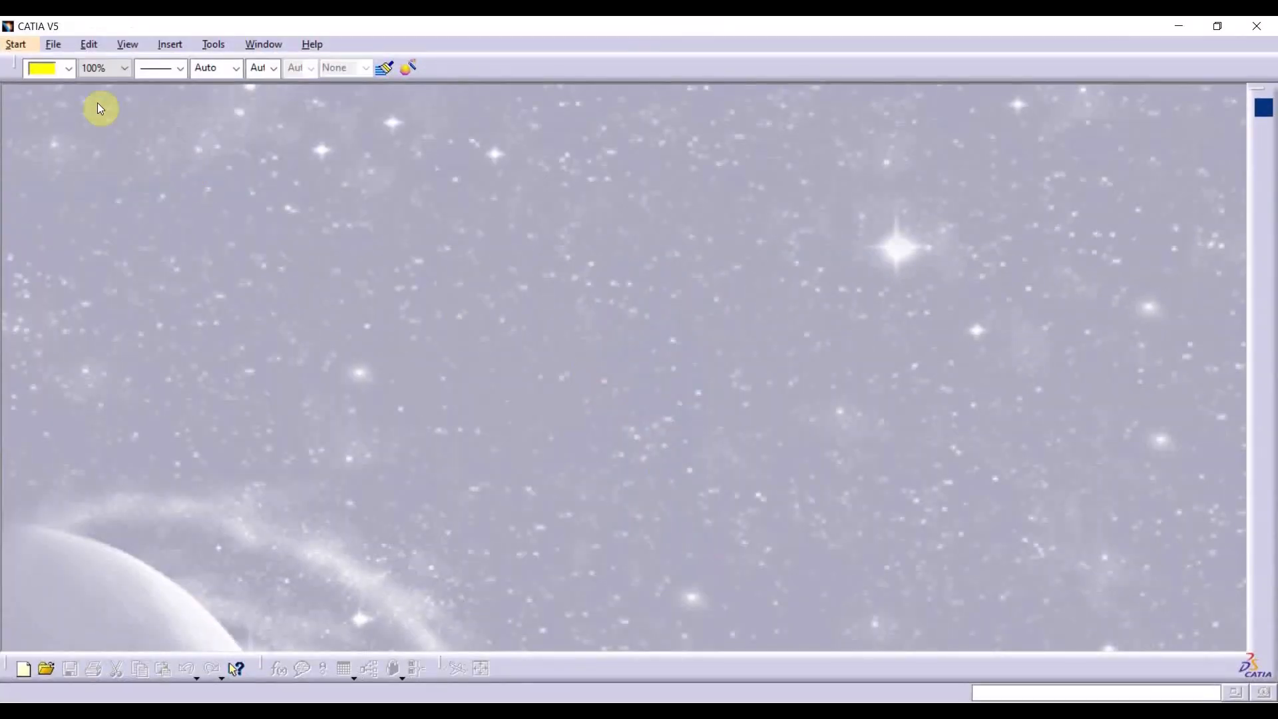
In CATIA V5, start the Digitized Shape Editor with a new part, keeping the suggested name Part4
{"action": "left_click", "coordinate": [16, 44]}
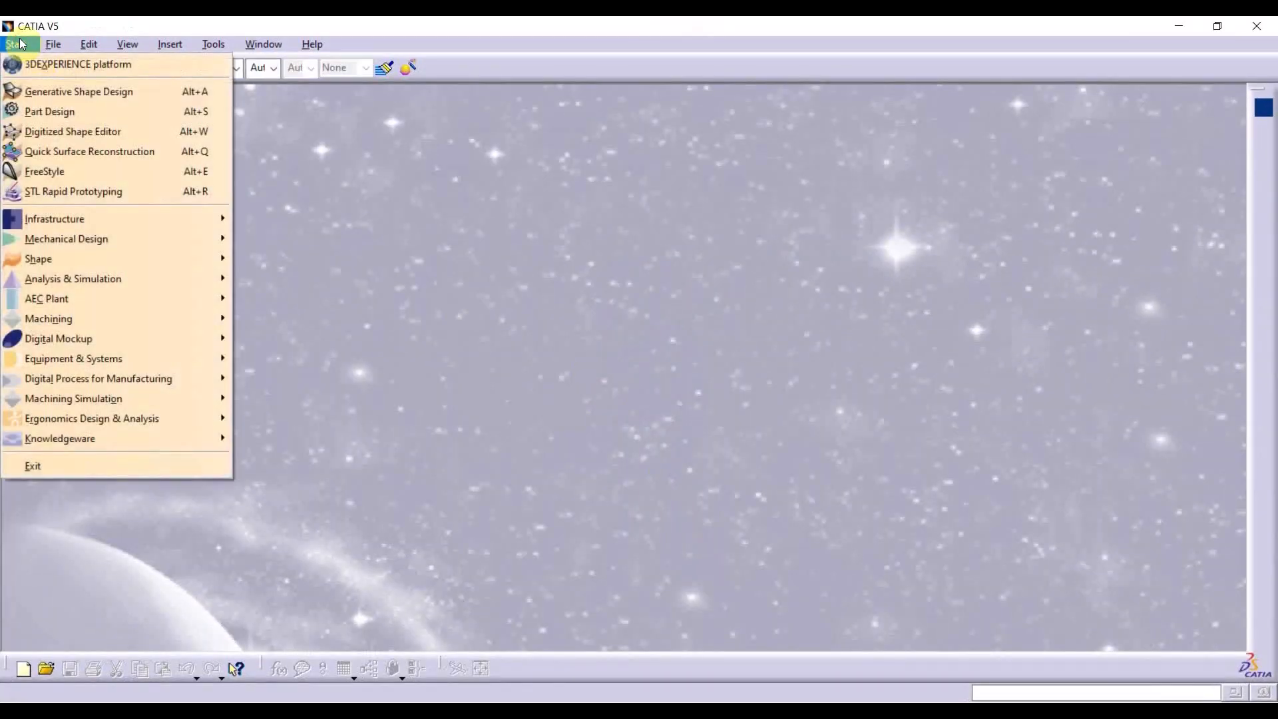
{"action": "left_click", "coordinate": [61, 135]}
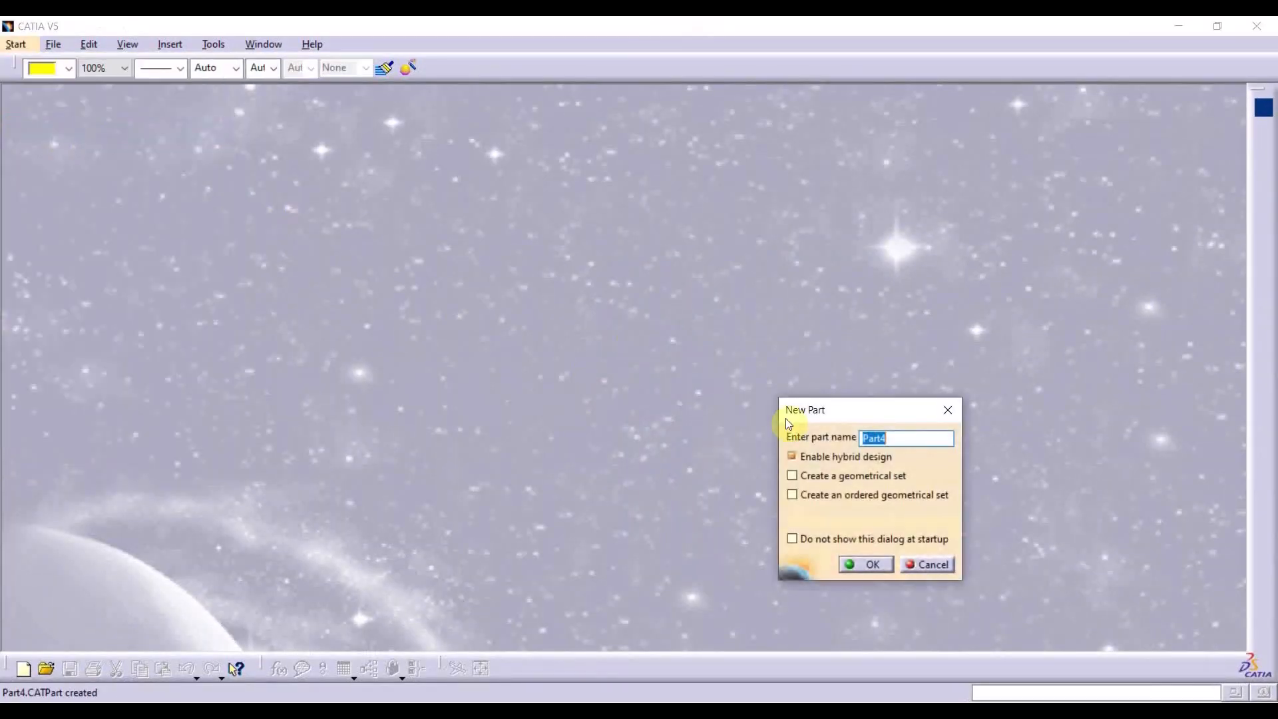
{"action": "left_click", "coordinate": [845, 562]}
Import 223_final_copy.stl from the Test1 folder as a faceted mesh, using scale factor 1 and millimetre units
{"action": "left_click", "coordinate": [978, 172]}
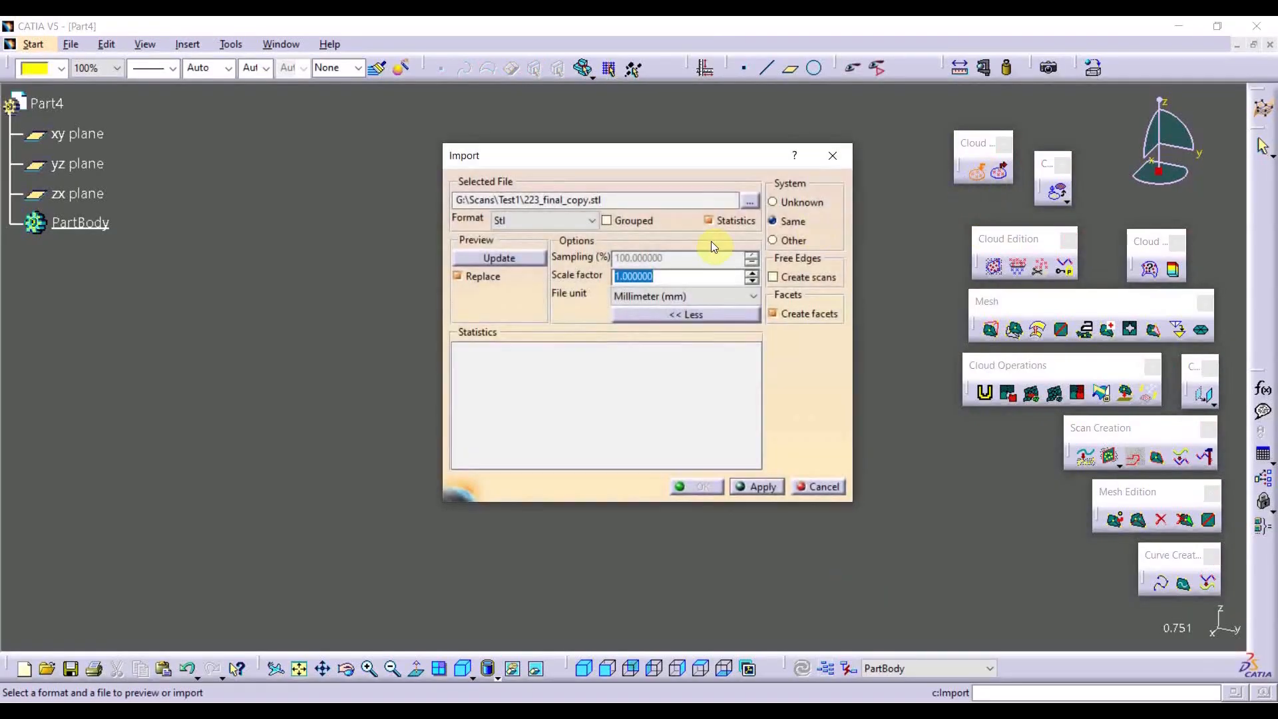
{"action": "left_click", "coordinate": [755, 200]}
{"action": "left_click", "coordinate": [559, 341]}
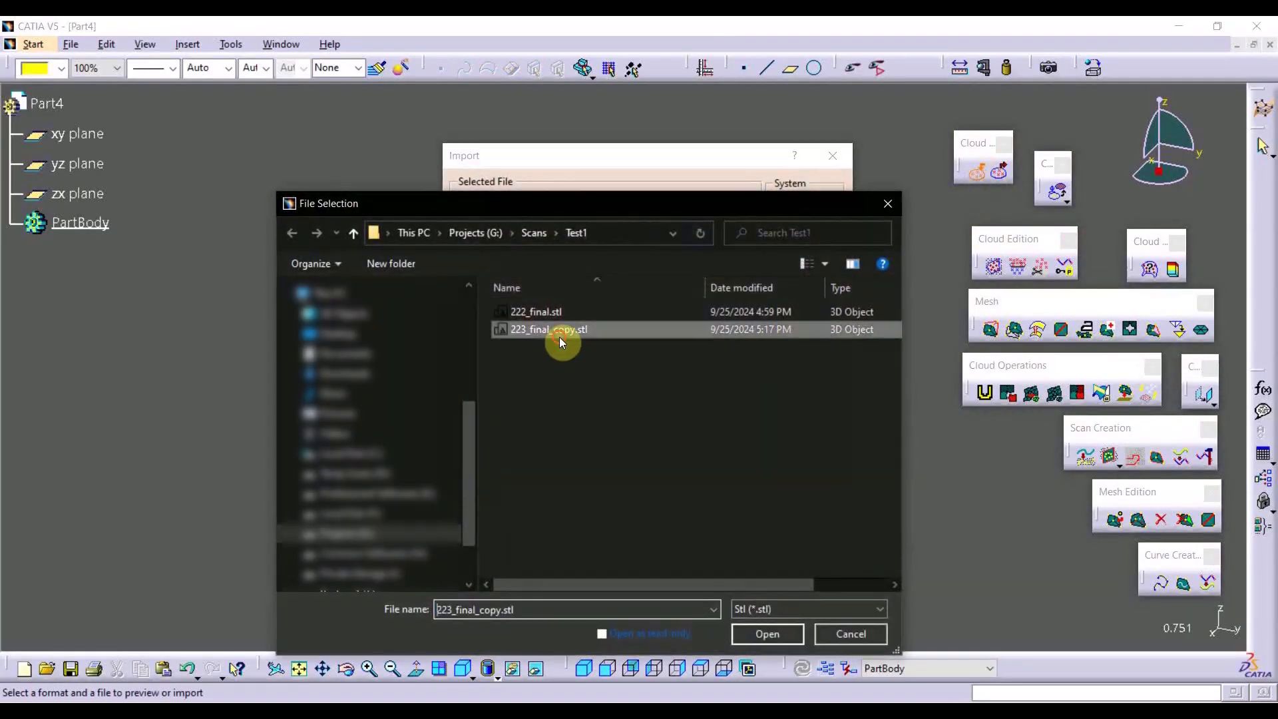
{"action": "left_click", "coordinate": [772, 639]}
{"action": "left_click", "coordinate": [754, 489]}
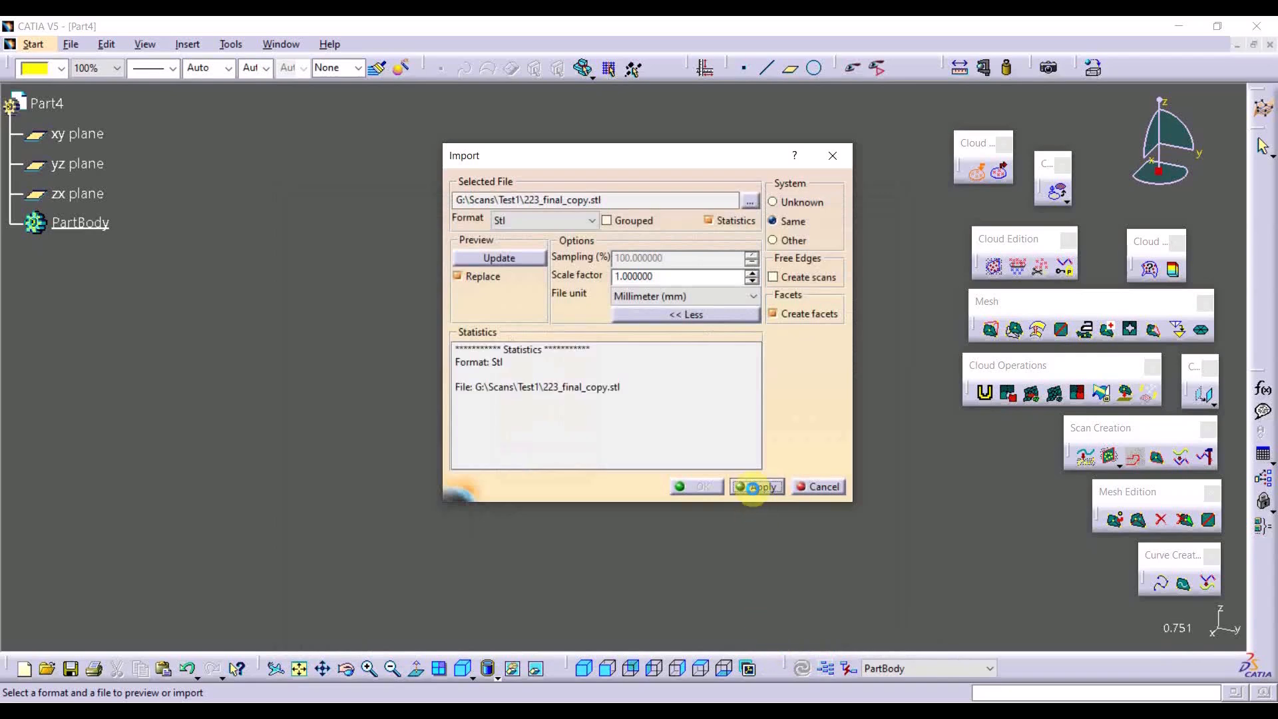
{"action": "left_click", "coordinate": [779, 406]}
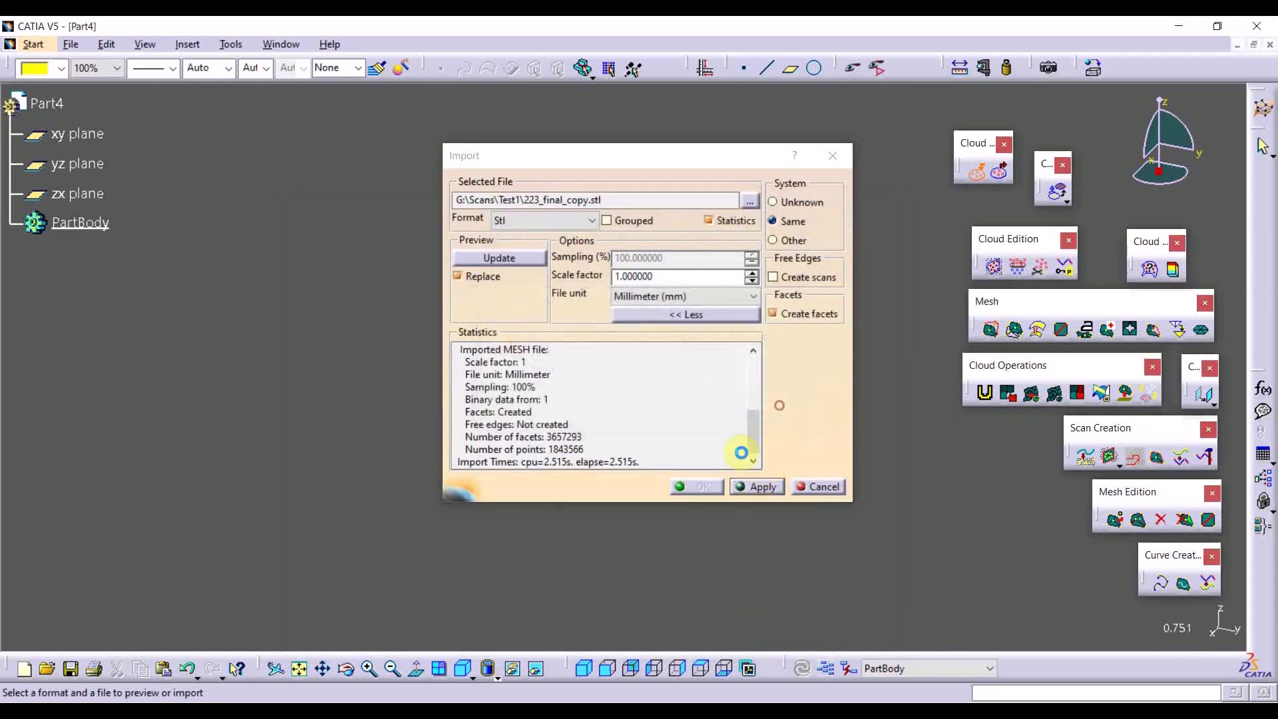
{"action": "left_click", "coordinate": [702, 486]}
Activate part of the mesh in Flood mode with the With Angle option off, flooding all connected triangles of the sword-bearing figure
{"action": "middle_click_drag", "start_coordinate": [658, 479], "coordinate": [811, 372]}
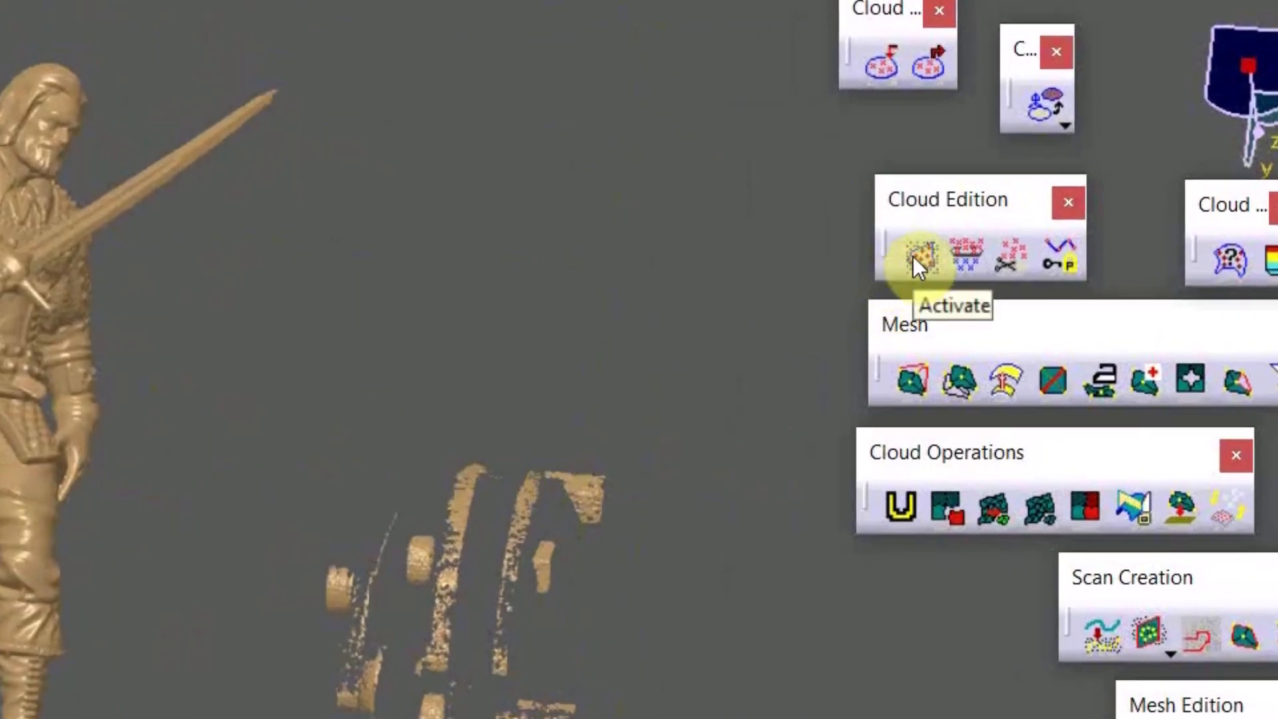
{"action": "left_click", "coordinate": [914, 257]}
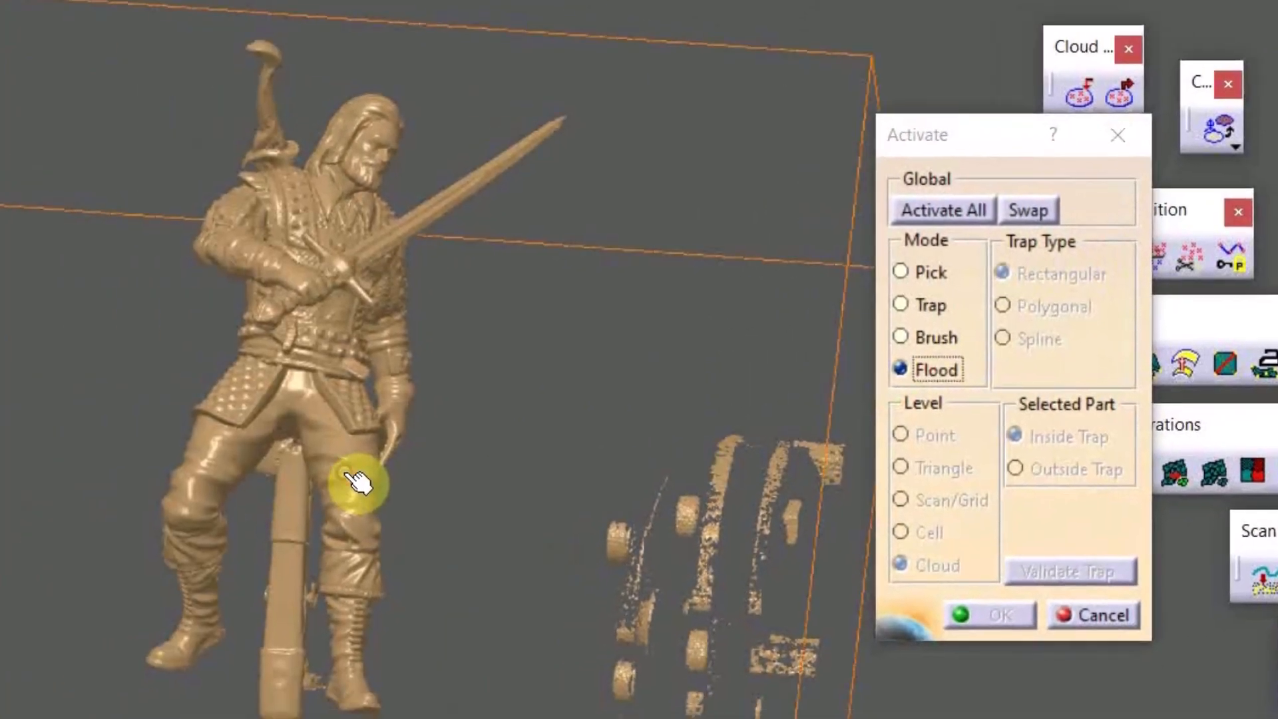
{"action": "right_click", "coordinate": [14, 509]}
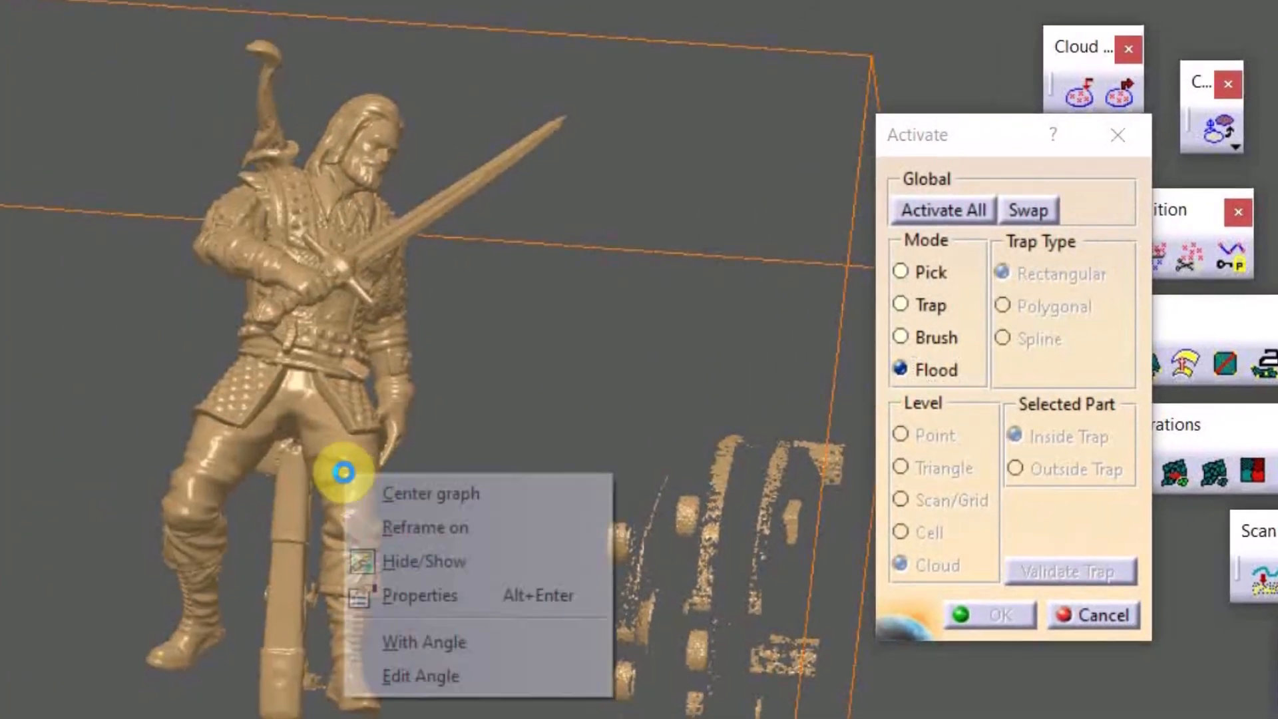
{"action": "left_click", "coordinate": [400, 642]}
{"action": "right_click", "coordinate": [360, 548]}
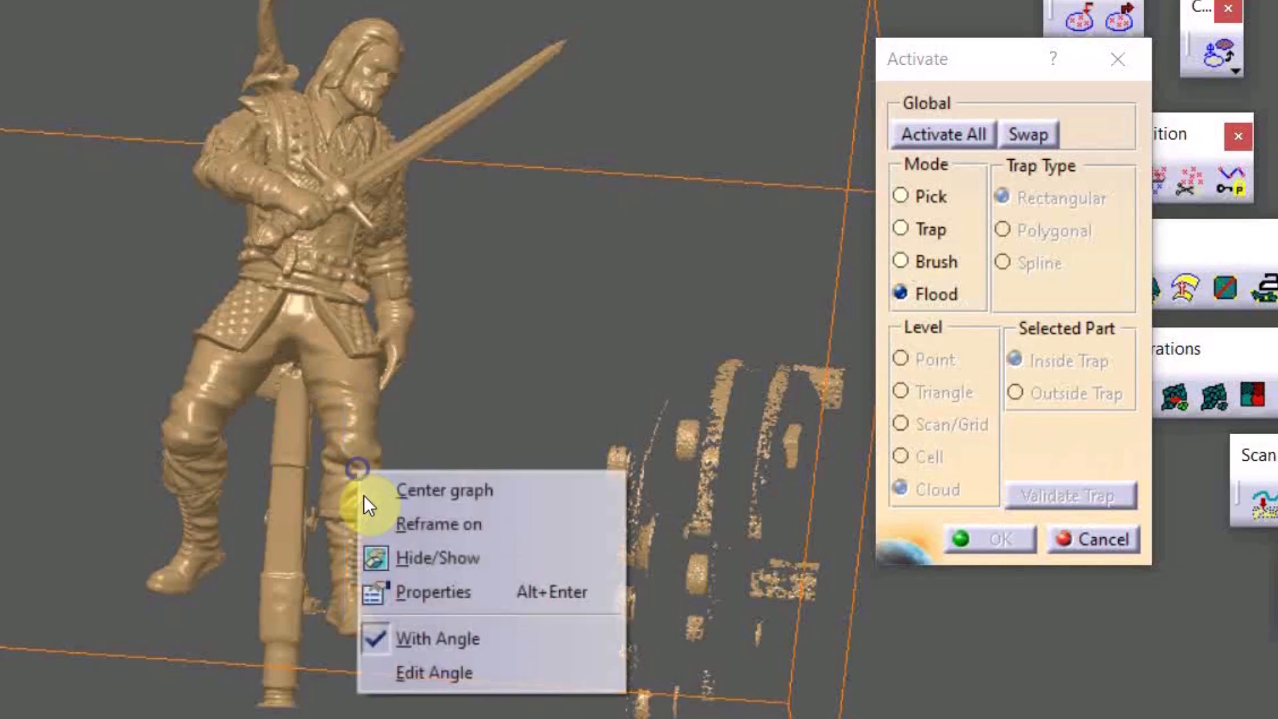
{"action": "left_click", "coordinate": [417, 638]}
{"action": "left_click_drag", "start_coordinate": [404, 665], "coordinate": [325, 624]}
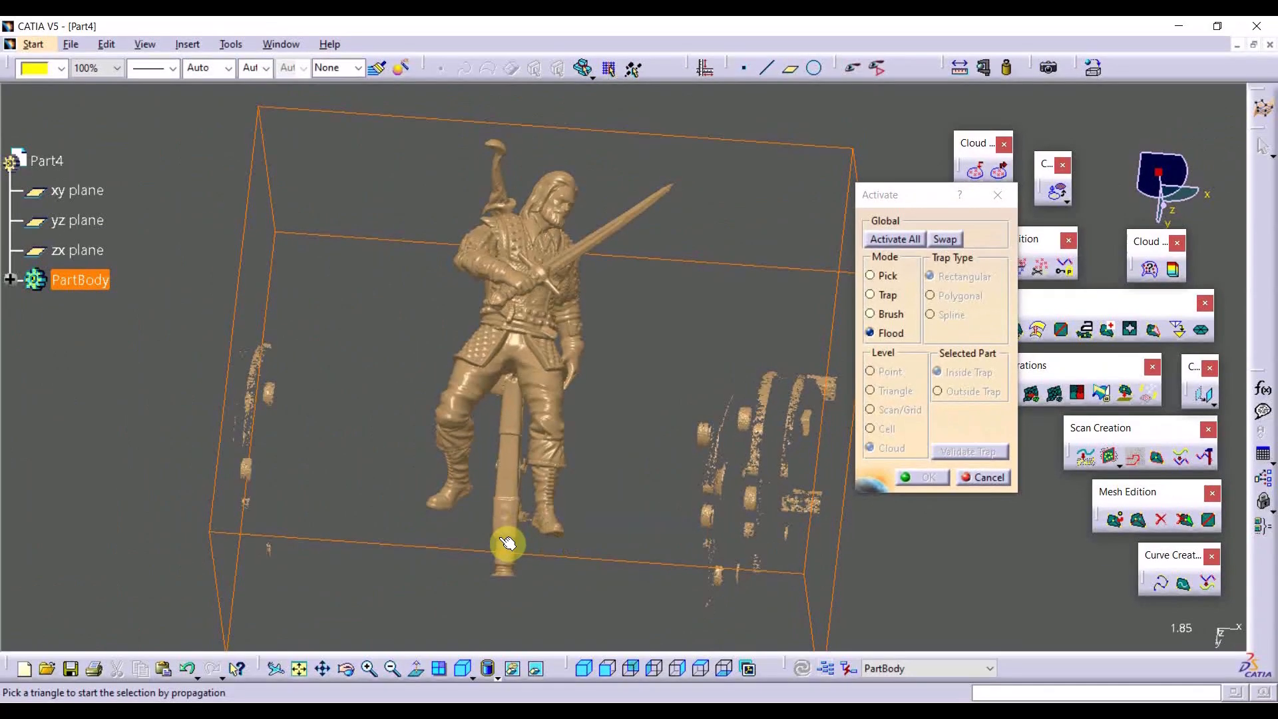
{"action": "left_click", "coordinate": [283, 649]}
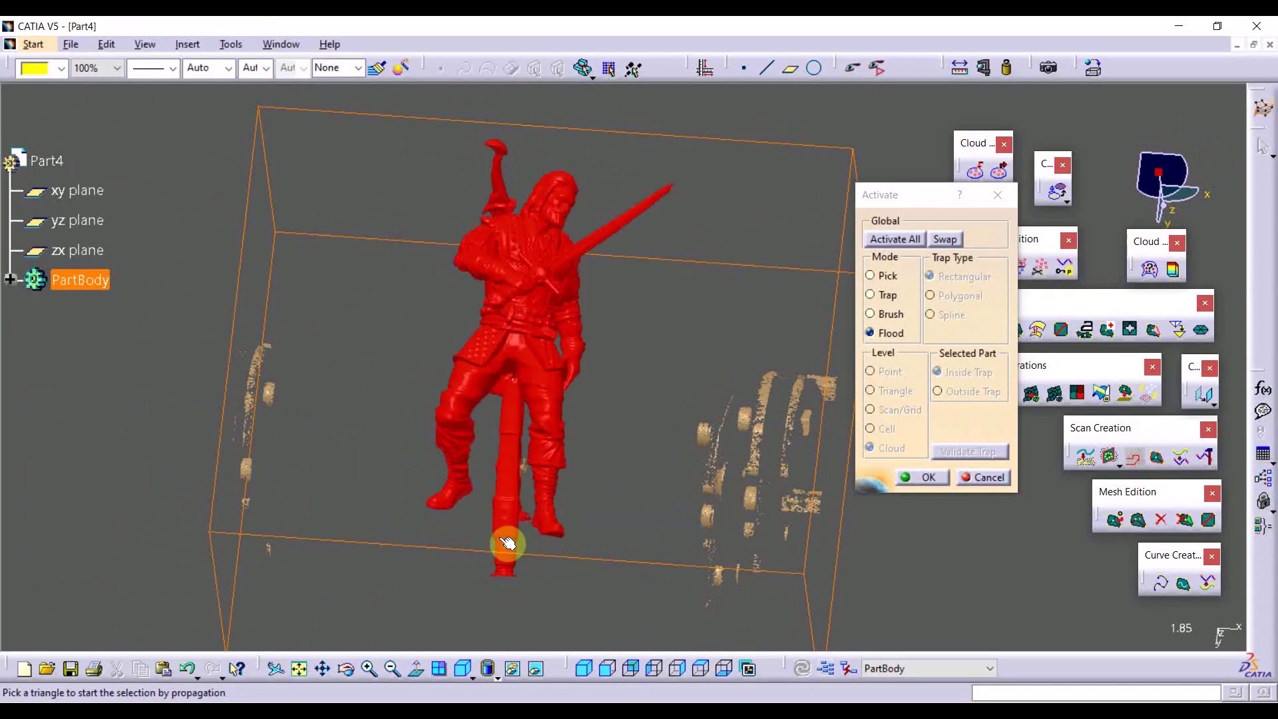
Swap between the figure and the floating fragments to check them, then confirm the activation with only the figure kept
{"action": "middle_click_drag", "start_coordinate": [445, 386], "coordinate": [565, 374]}
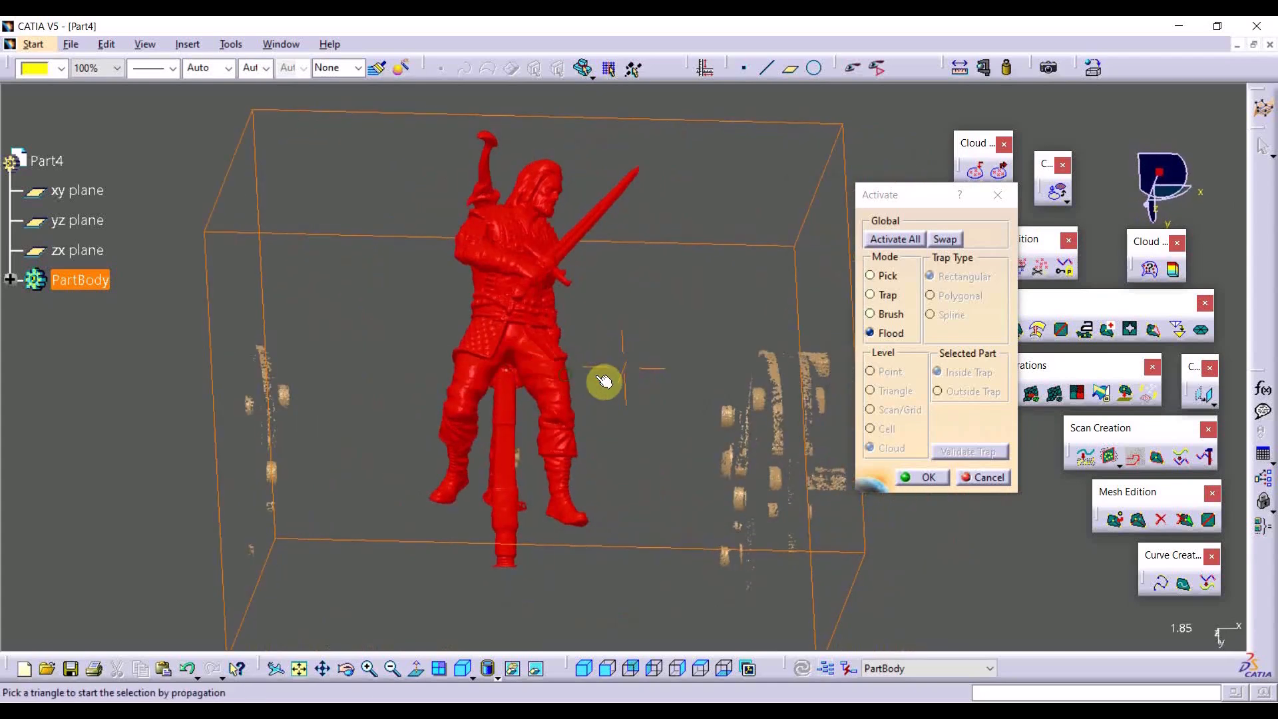
{"action": "left_click", "coordinate": [944, 240]}
{"action": "middle_click_drag", "start_coordinate": [672, 399], "coordinate": [613, 488]}
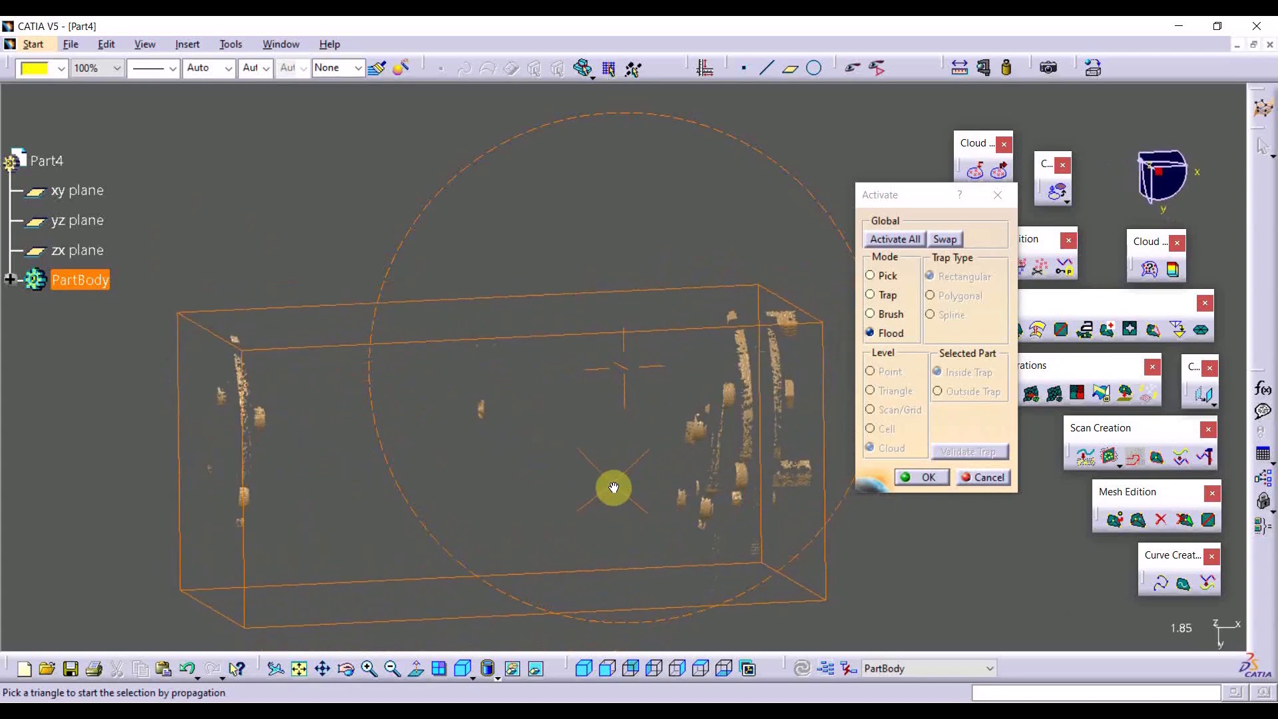
{"action": "left_click", "coordinate": [894, 239]}
{"action": "middle_click_drag", "start_coordinate": [628, 388], "coordinate": [910, 470]}
{"action": "left_click", "coordinate": [931, 477]}
Inspect the sword-bearing figure from several sides, from the legs up to the head, for leftover floating fragments
{"action": "middle_click_drag", "start_coordinate": [713, 499], "coordinate": [578, 385]}
{"action": "middle_click_drag", "start_coordinate": [565, 361], "coordinate": [661, 463]}
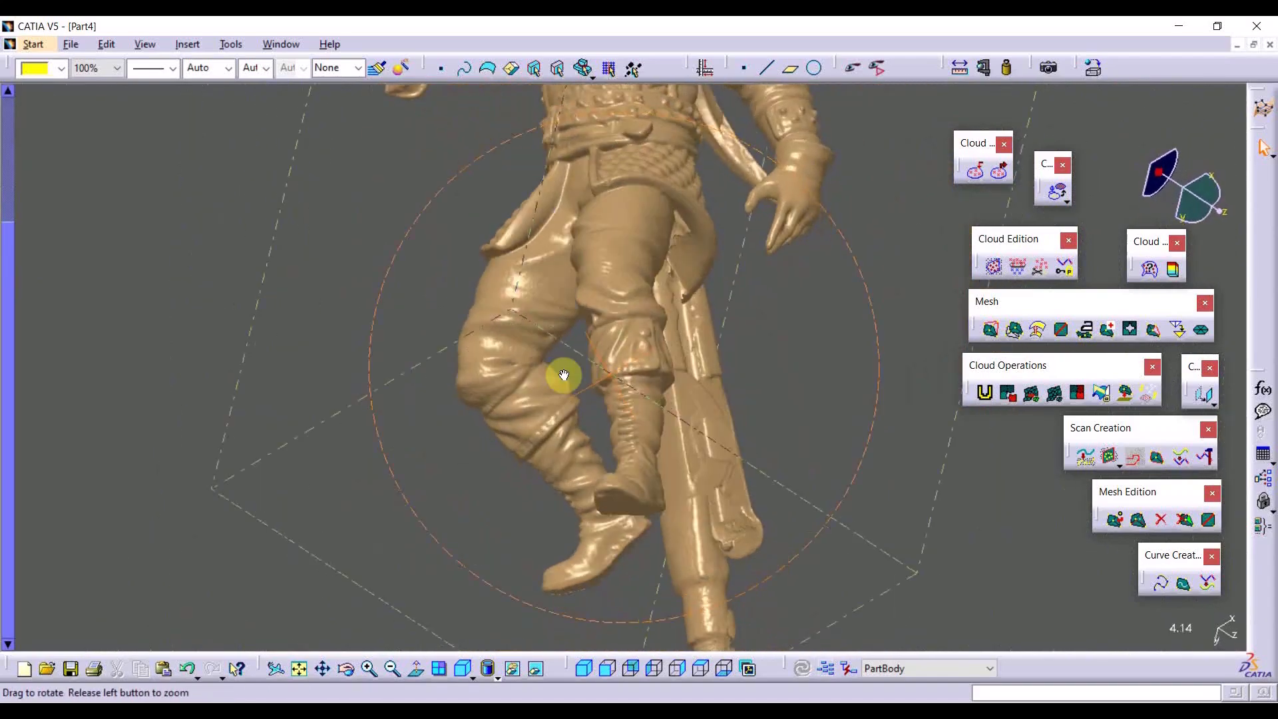
{"action": "middle_click_drag", "start_coordinate": [537, 323], "coordinate": [730, 385]}
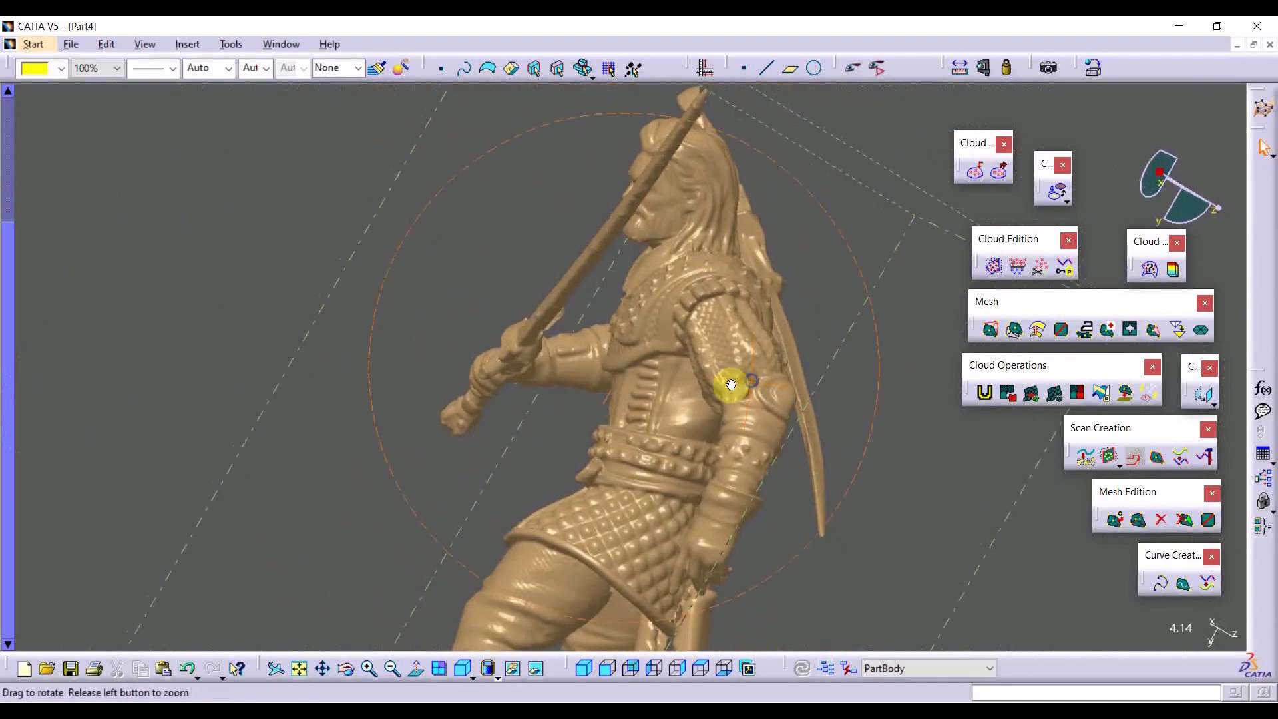
{"action": "middle_click_drag", "start_coordinate": [407, 362], "coordinate": [662, 415]}
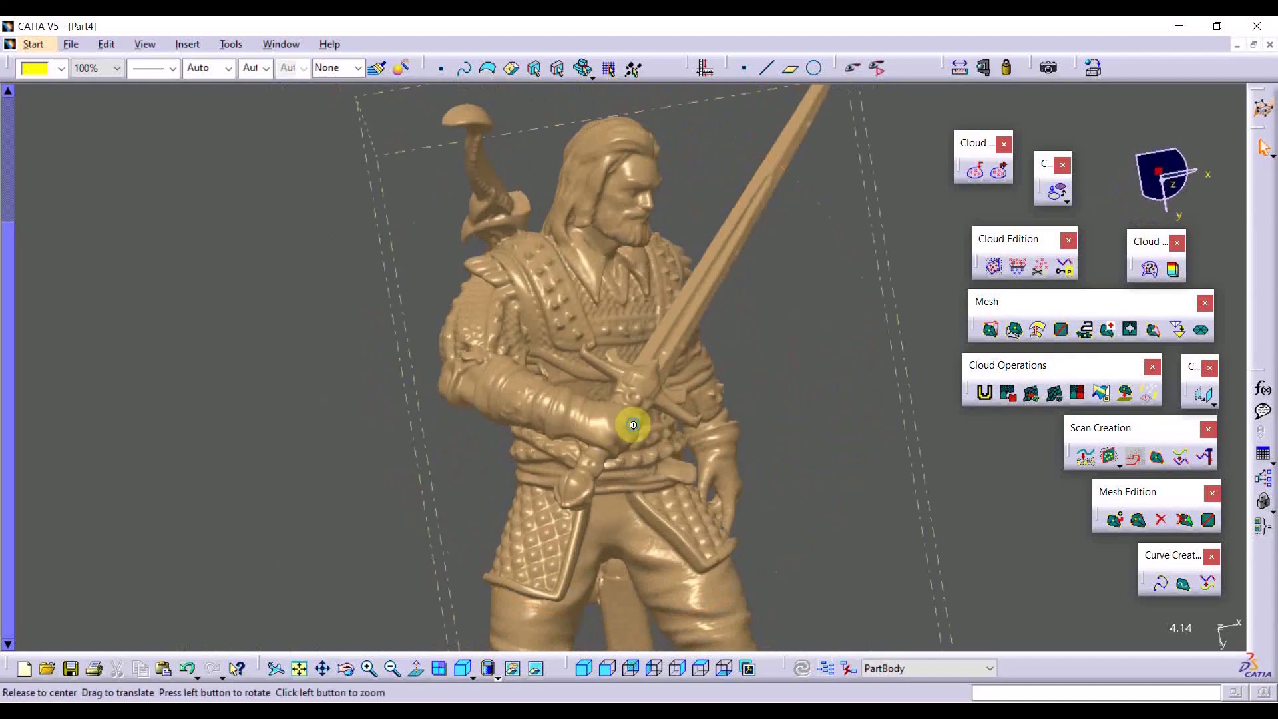
{"action": "middle_click_drag", "start_coordinate": [511, 414], "coordinate": [704, 508]}
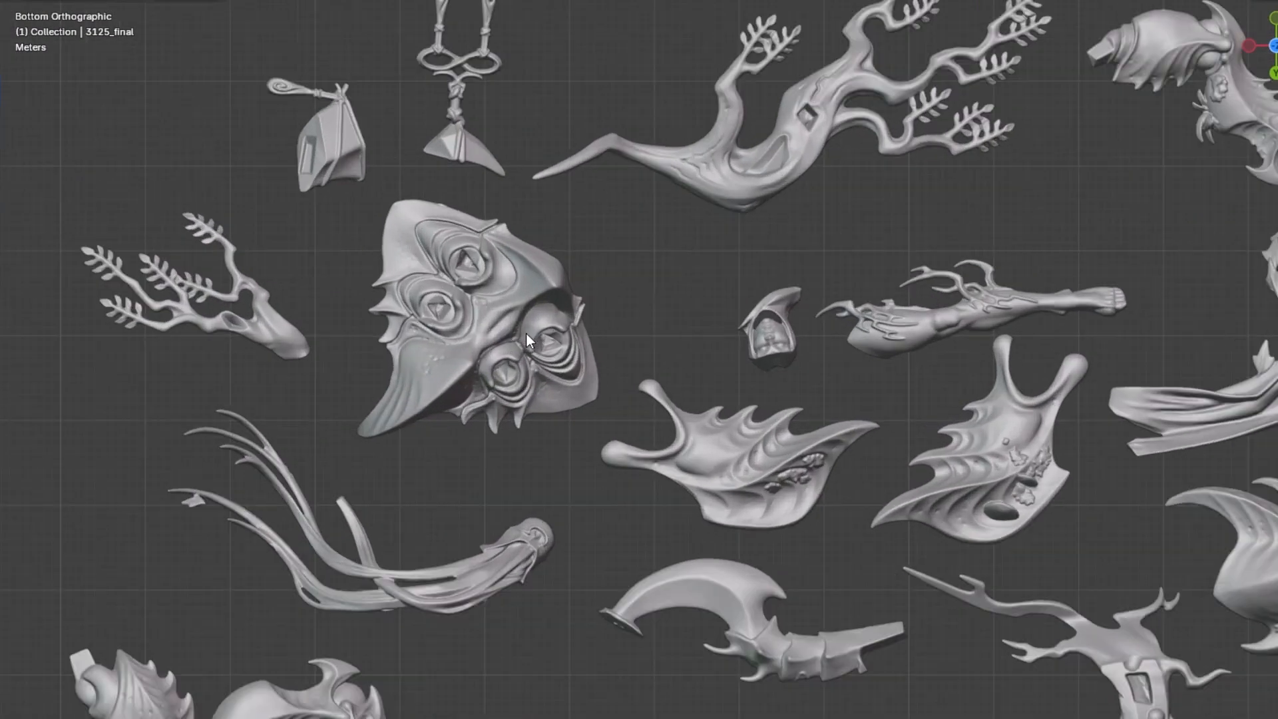
Switch to Blender and examine the separate parts of the 3125_final mesh from below, including the hooded face, limbs, swords and armour pieces
{"action": "scroll", "coordinate": [526, 333], "scroll_direction": "up", "scroll_amount": 2}
{"action": "middle_click_drag", "start_coordinate": [464, 226], "coordinate": [260, 426], "text": "shift"}
{"action": "middle_click_drag", "start_coordinate": [750, 420], "coordinate": [497, 343], "text": "shift"}
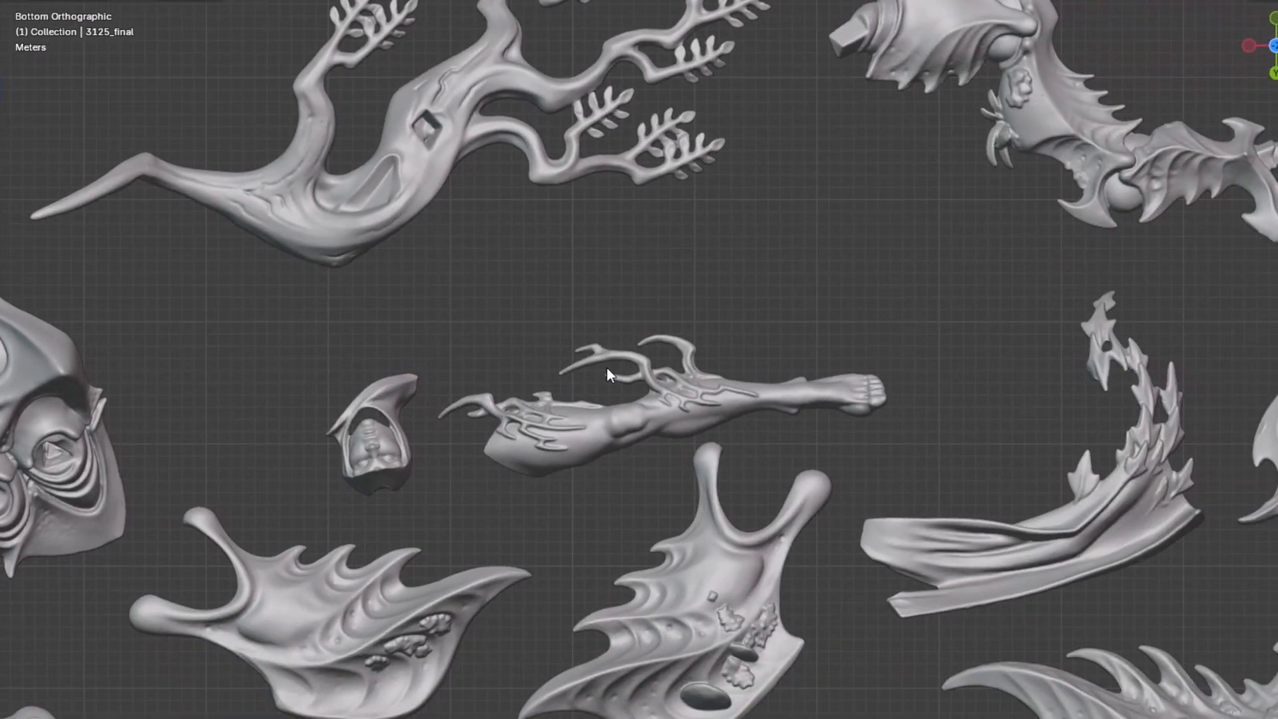
{"action": "scroll", "coordinate": [546, 370], "scroll_direction": "down", "scroll_amount": 1}
{"action": "middle_click_drag", "start_coordinate": [415, 445], "coordinate": [589, 386], "text": "shift"}
{"action": "scroll", "coordinate": [581, 386], "scroll_direction": "up", "scroll_amount": 4}
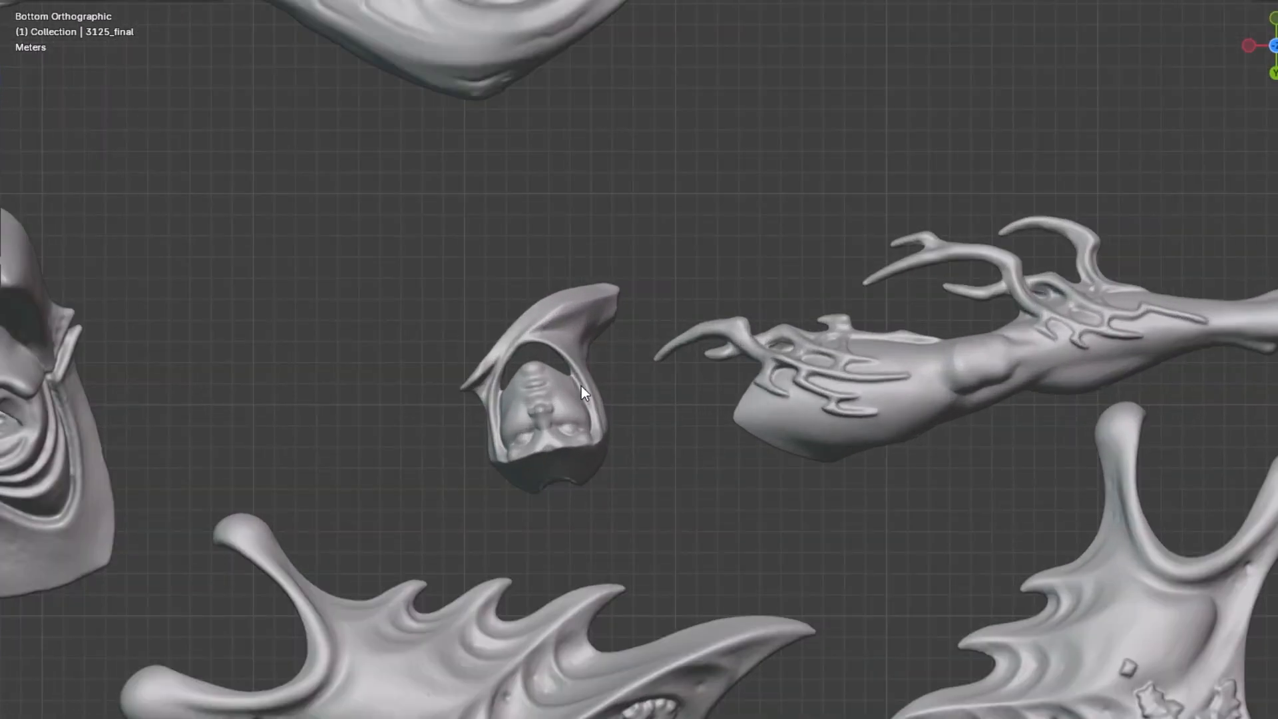
{"action": "scroll", "coordinate": [581, 386], "scroll_direction": "down", "scroll_amount": 6}
{"action": "scroll", "coordinate": [790, 329], "scroll_direction": "up", "scroll_amount": 1}
{"action": "middle_click_drag", "start_coordinate": [917, 322], "coordinate": [644, 326], "text": "shift"}
{"action": "mouse_move", "coordinate": [871, 328]}
{"action": "middle_mouse_down", "text": "shift"}
{"action": "mouse_move", "coordinate": [637, 319]}
{"action": "mouse_move", "coordinate": [518, 337]}
{"action": "middle_mouse_up", "text": "shift"}
{"action": "mouse_move", "coordinate": [1005, 376]}
{"action": "middle_mouse_down", "text": "shift"}
{"action": "mouse_move", "coordinate": [800, 378]}
{"action": "mouse_move", "coordinate": [651, 424]}
{"action": "middle_mouse_up", "text": "shift"}
{"action": "middle_click_drag", "start_coordinate": [1045, 390], "coordinate": [694, 402], "text": "shift"}
{"action": "middle_click_drag", "start_coordinate": [1242, 368], "coordinate": [871, 356], "text": "shift"}
{"action": "middle_click_drag", "start_coordinate": [988, 384], "coordinate": [872, 339], "text": "shift"}
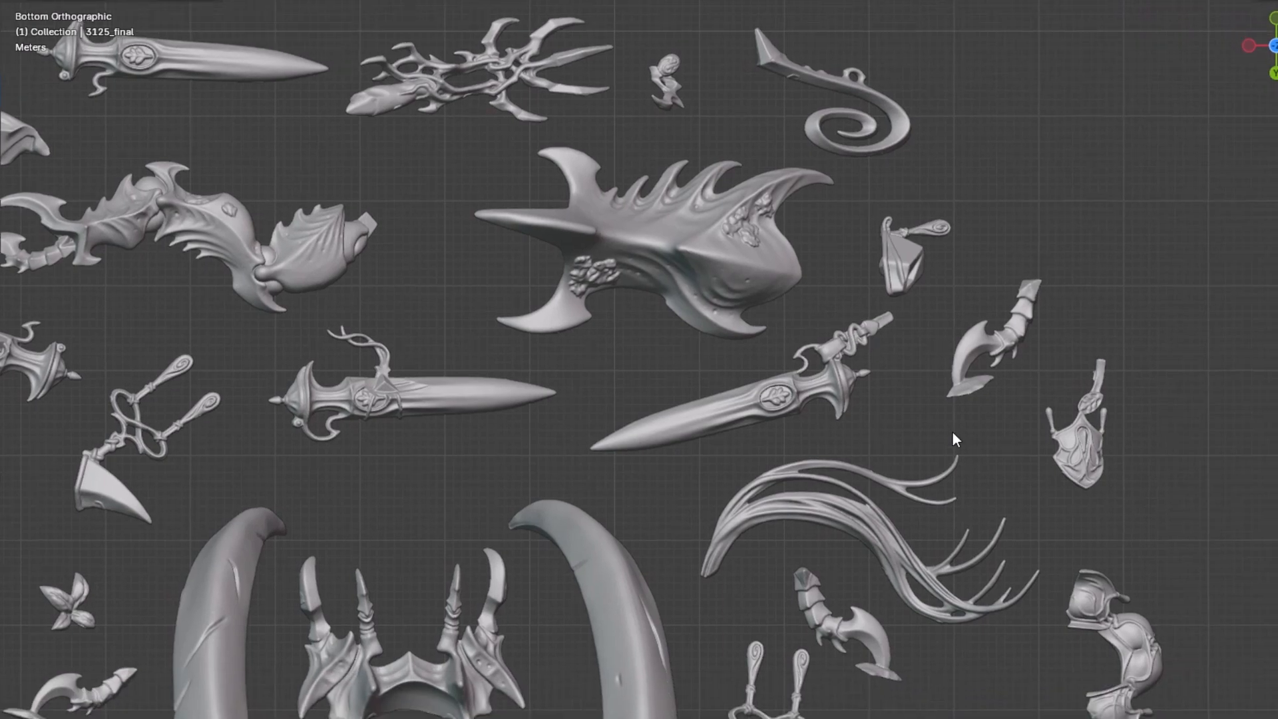
{"action": "middle_click_drag", "start_coordinate": [967, 444], "coordinate": [878, 321], "text": "shift"}
{"action": "middle_click_drag", "start_coordinate": [920, 474], "coordinate": [914, 305], "text": "shift"}
{"action": "middle_click_drag", "start_coordinate": [1057, 484], "coordinate": [1027, 396], "text": "shift"}
{"action": "middle_click_drag", "start_coordinate": [1084, 278], "coordinate": [1074, 381], "text": "shift"}
{"action": "scroll", "coordinate": [869, 366], "scroll_direction": "up", "scroll_amount": 5}
{"action": "middle_click_drag", "start_coordinate": [704, 419], "coordinate": [735, 153], "text": "shift"}
{"action": "middle_click_drag", "start_coordinate": [758, 259], "coordinate": [594, 250]}
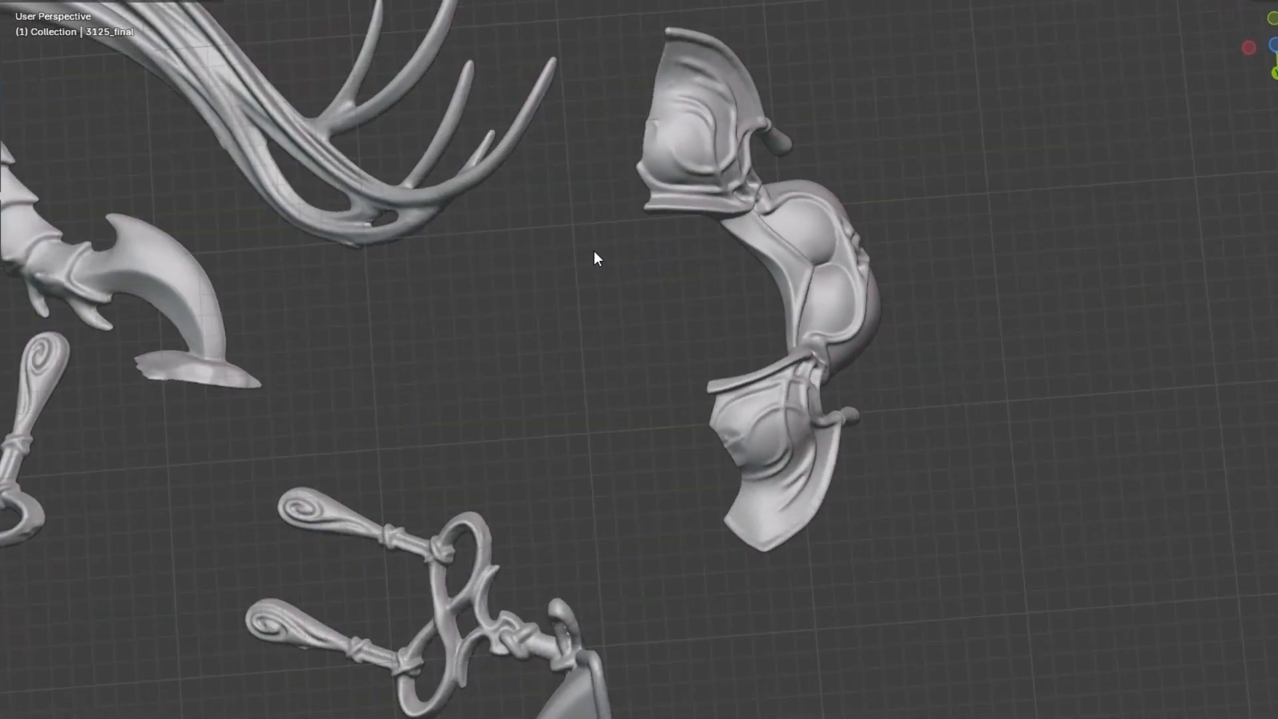
Examine the larger sculpted body and shell pieces, the spiked wings and the surrounding small parts of 3125_final in perspective
{"action": "scroll", "coordinate": [594, 250], "scroll_direction": "down", "scroll_amount": 3}
{"action": "middle_click_drag", "start_coordinate": [433, 439], "coordinate": [859, 193], "text": "shift"}
{"action": "scroll", "coordinate": [859, 193], "scroll_direction": "down", "scroll_amount": 2}
{"action": "middle_click_drag", "start_coordinate": [627, 572], "coordinate": [832, 287], "text": "shift"}
{"action": "scroll", "coordinate": [832, 286], "scroll_direction": "down", "scroll_amount": 2}
{"action": "middle_click_drag", "start_coordinate": [834, 426], "coordinate": [514, 319], "text": "shift"}
{"action": "middle_click_drag", "start_coordinate": [571, 499], "coordinate": [561, 444], "text": "shift"}
{"action": "middle_click_drag", "start_coordinate": [405, 489], "coordinate": [743, 359], "text": "shift"}
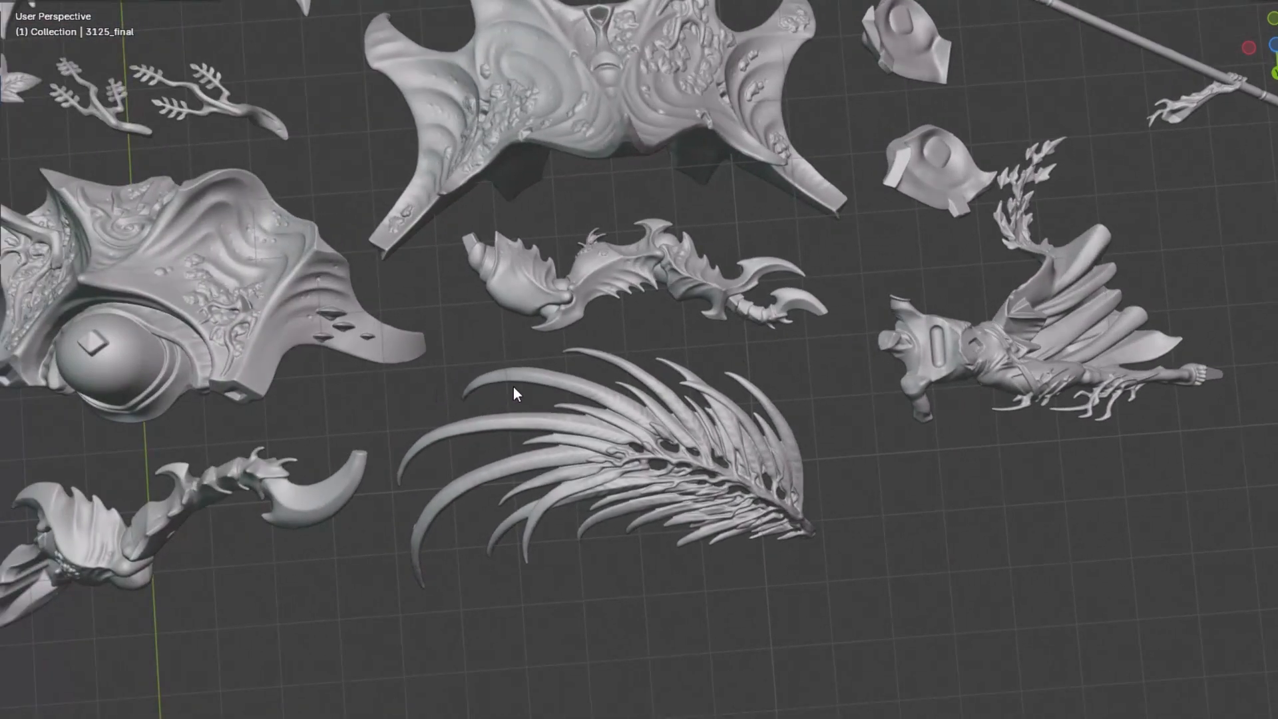
{"action": "middle_click_drag", "start_coordinate": [297, 383], "coordinate": [673, 399], "text": "shift"}
{"action": "middle_click_drag", "start_coordinate": [369, 355], "coordinate": [660, 382], "text": "shift"}
{"action": "middle_click_drag", "start_coordinate": [421, 319], "coordinate": [713, 372], "text": "shift"}
{"action": "scroll", "coordinate": [713, 373], "scroll_direction": "down", "scroll_amount": 1}
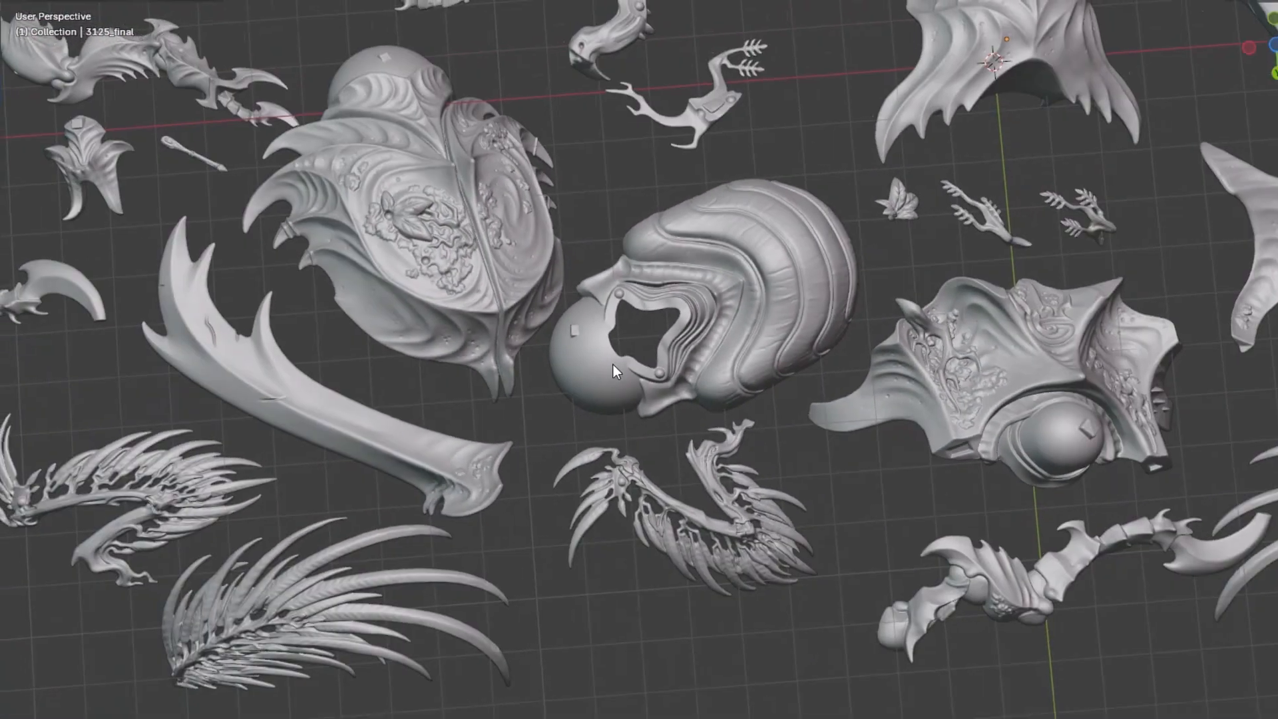
{"action": "middle_click_drag", "start_coordinate": [601, 354], "coordinate": [652, 559], "text": "shift"}
{"action": "middle_click_drag", "start_coordinate": [549, 388], "coordinate": [575, 464], "text": "shift"}
{"action": "middle_click_drag", "start_coordinate": [502, 596], "coordinate": [617, 553], "text": "shift"}
{"action": "scroll", "coordinate": [704, 267], "scroll_direction": "down", "scroll_amount": 3}
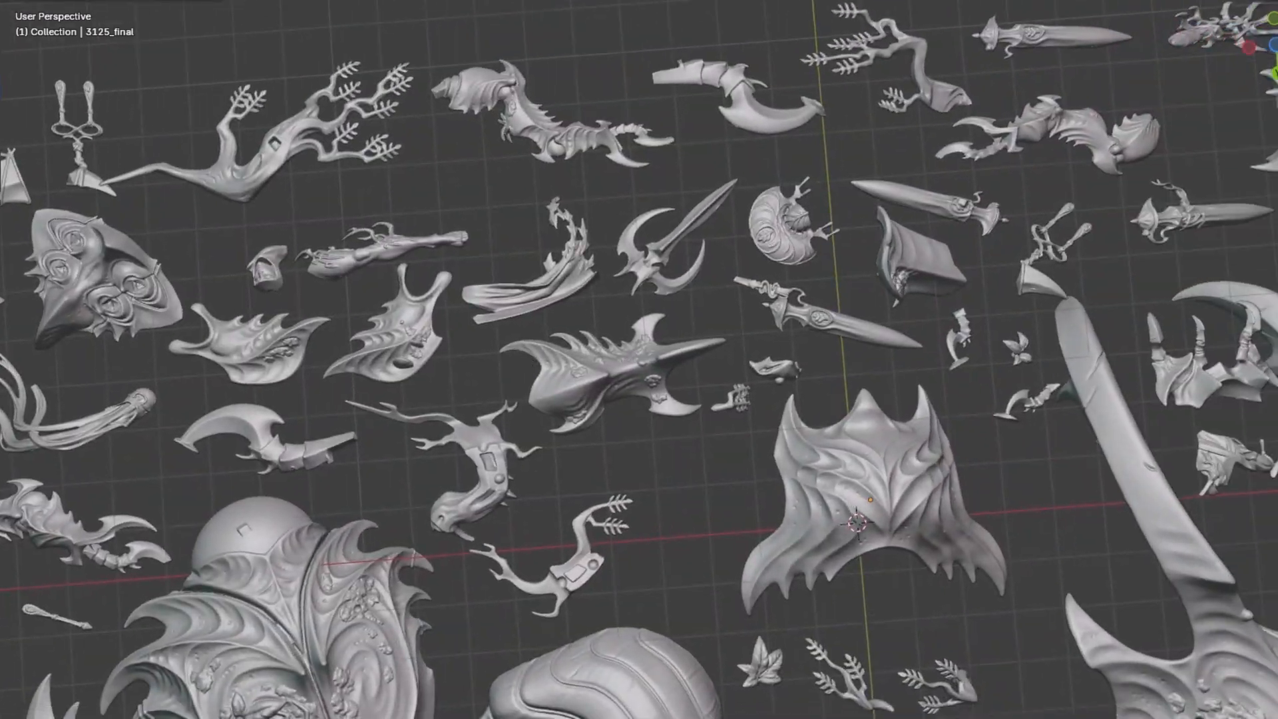